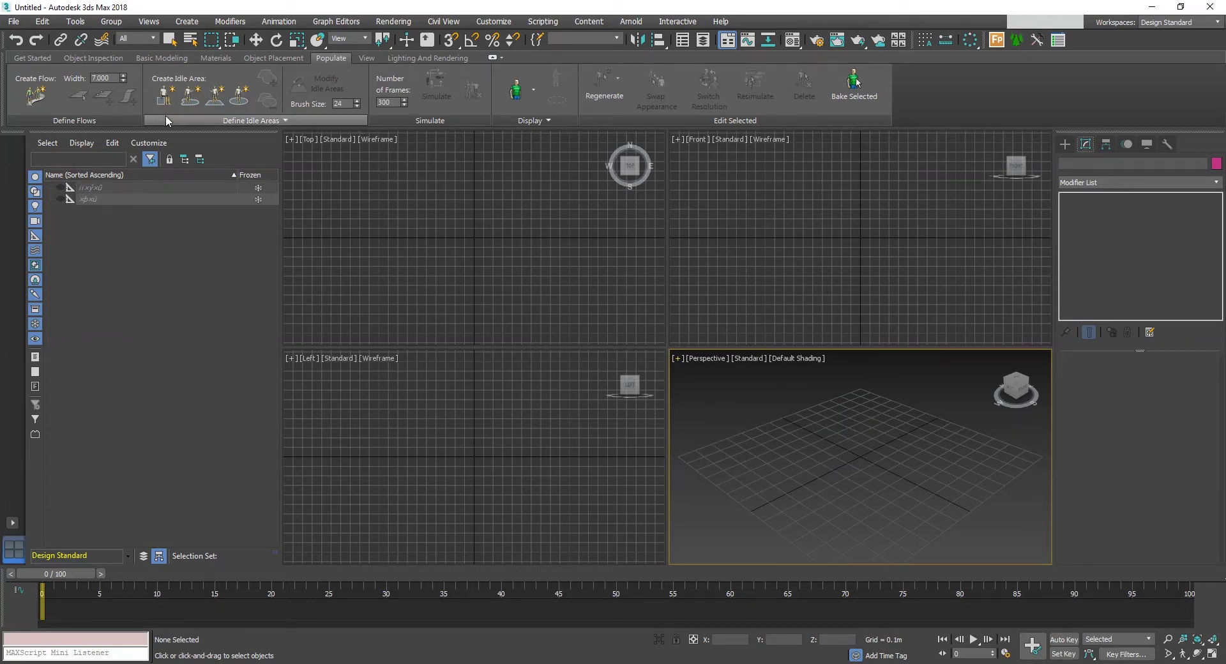
Create a Populate seat near the origin in the Top view and show it in a maximized Perspective view
click(164, 95)
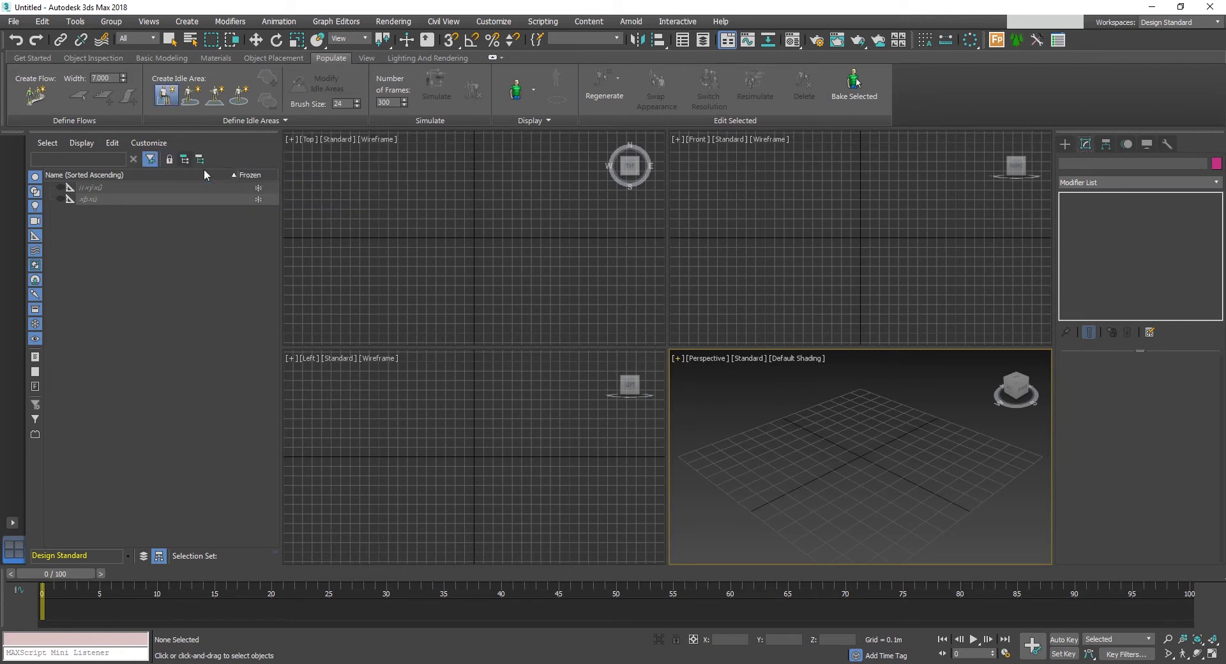
click(477, 238)
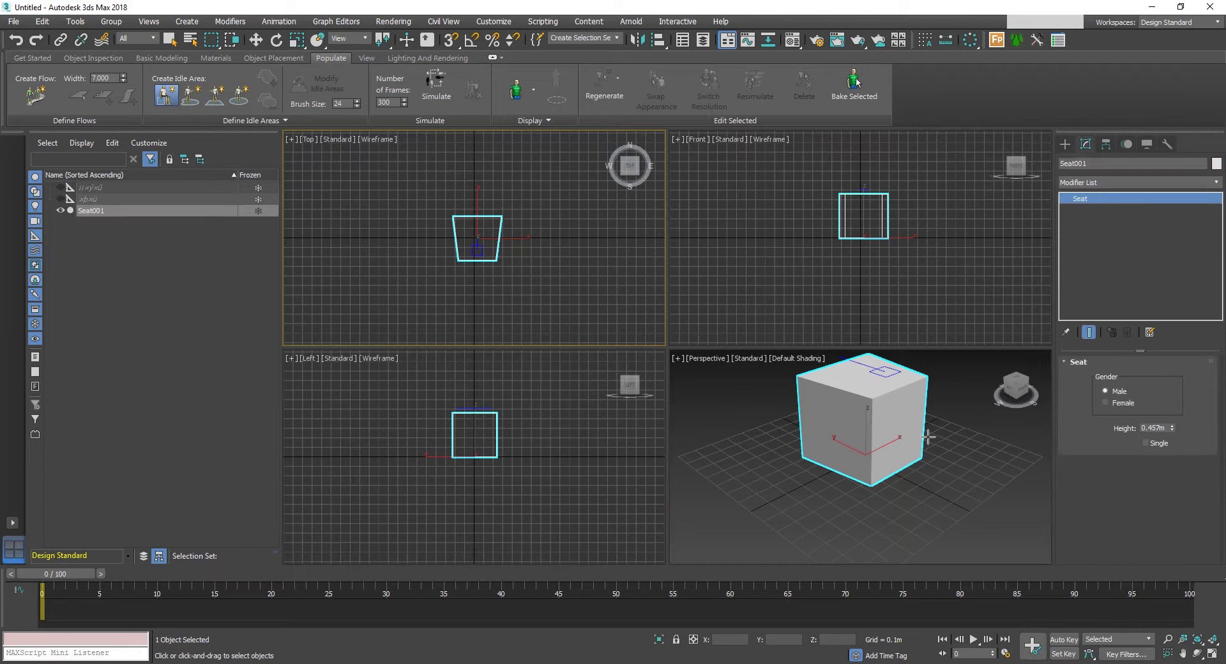
middle_drag(929, 438, 918, 468)
scroll(932, 493, down, 3)
key(alt+w)
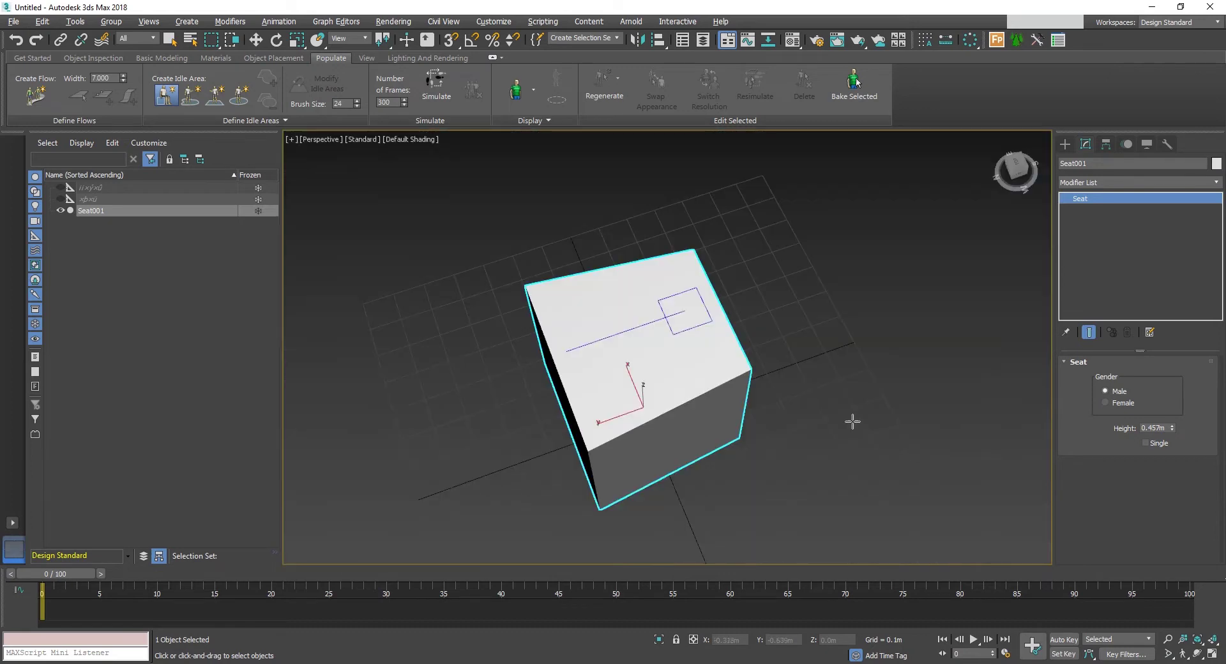
middle_drag(854, 421, 888, 410)
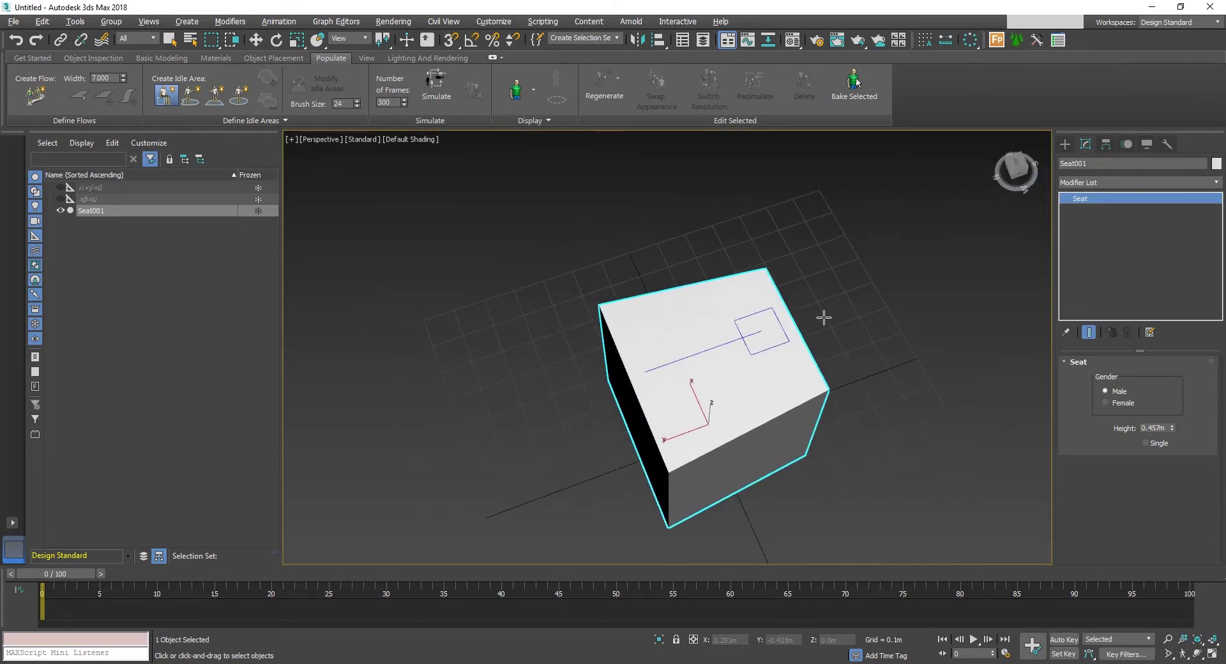
alt+middle_drag(878, 334, 869, 427)
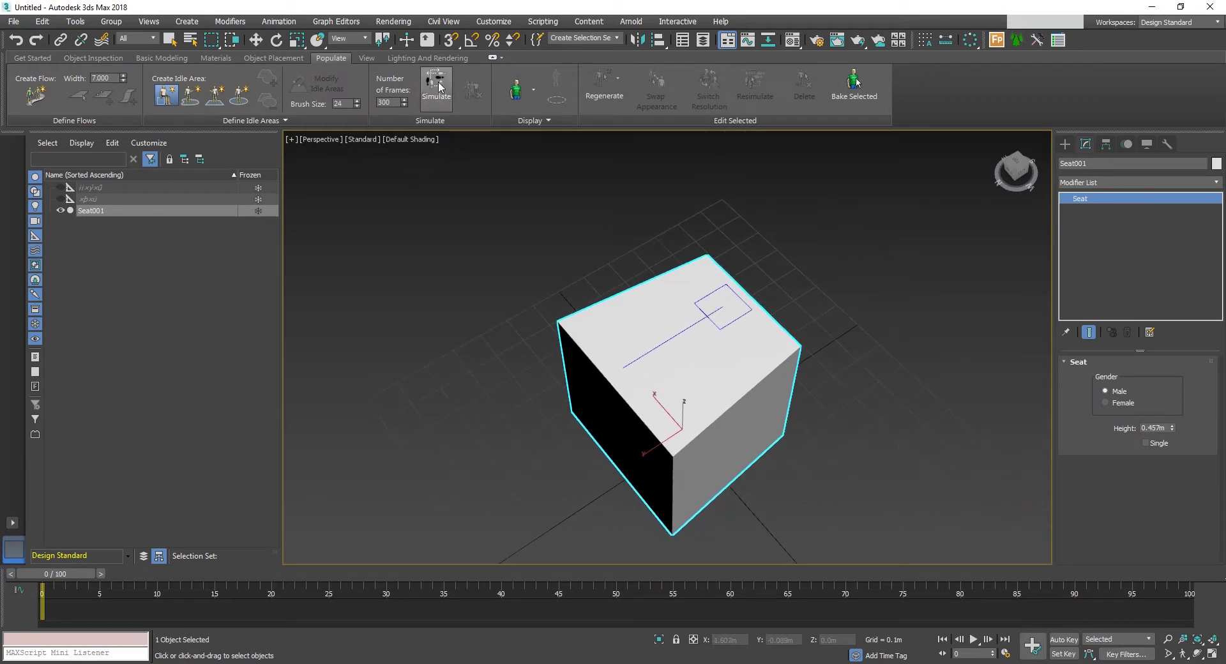
Simulate the crowd over 300 frames to seat a person, and play back the sitting animation
click(439, 88)
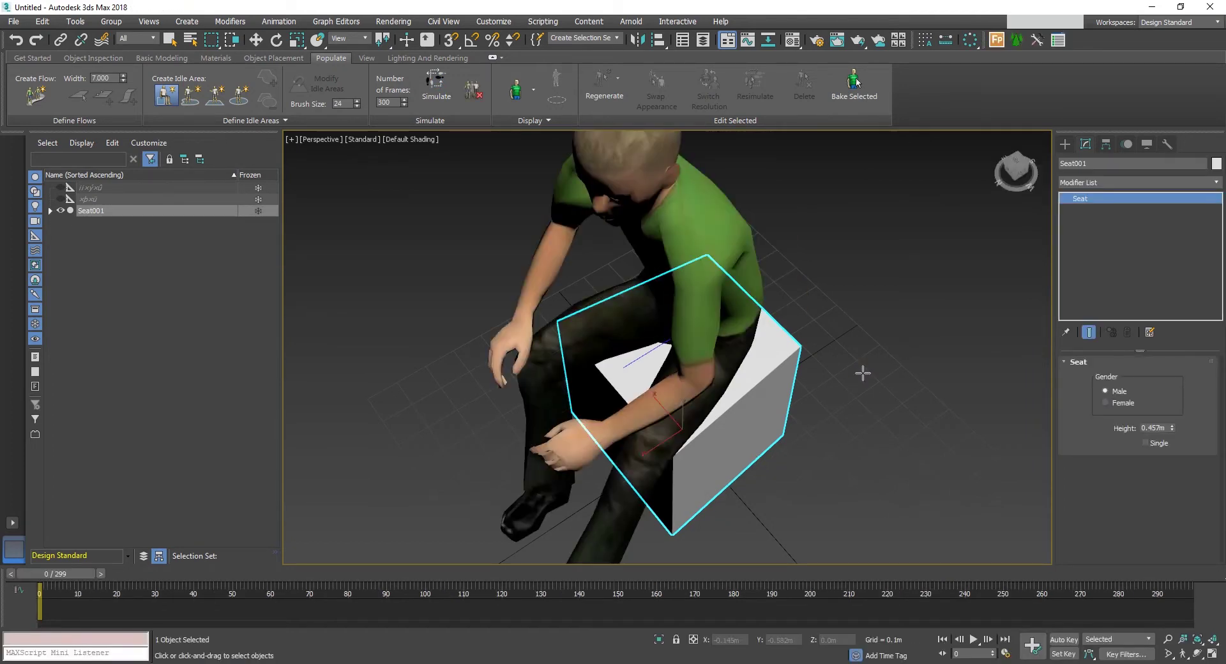
scroll(851, 364, down, 8)
key(w)
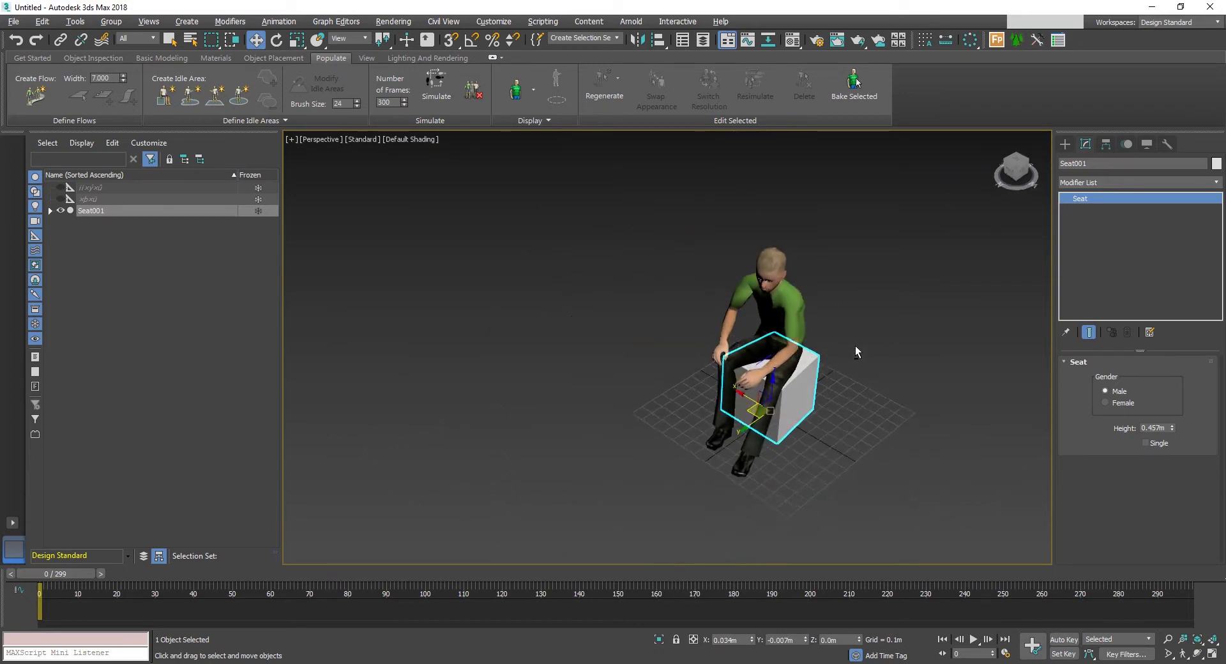
middle_drag(854, 331, 836, 342)
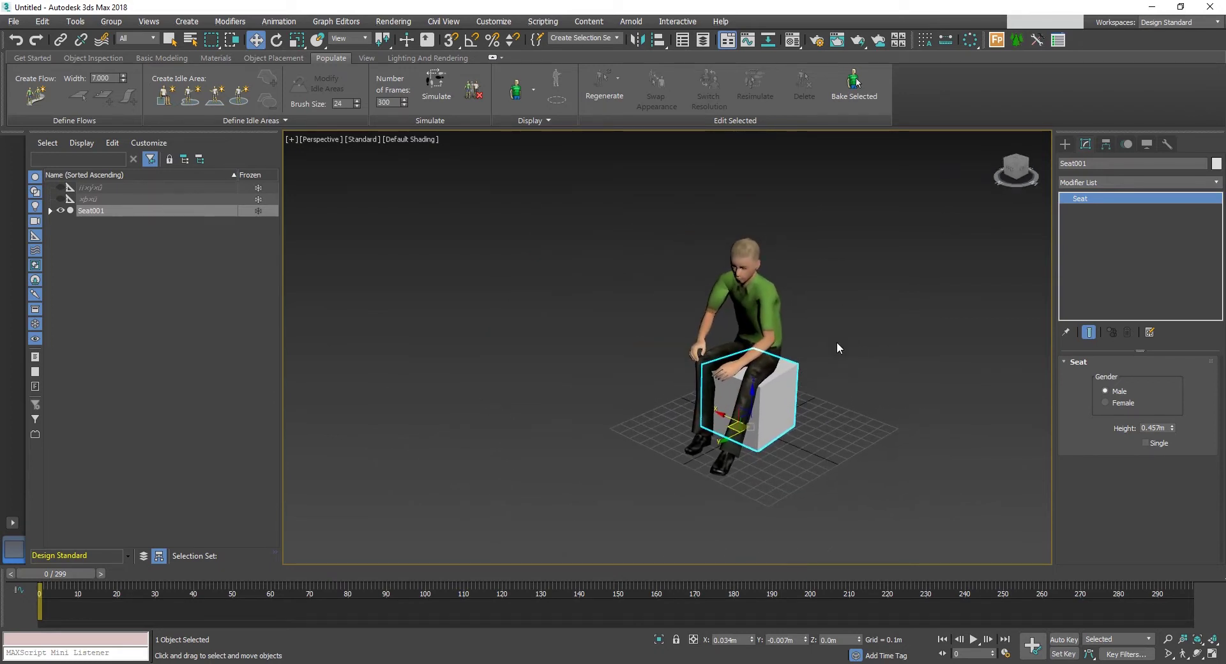
click(837, 328)
key(/)
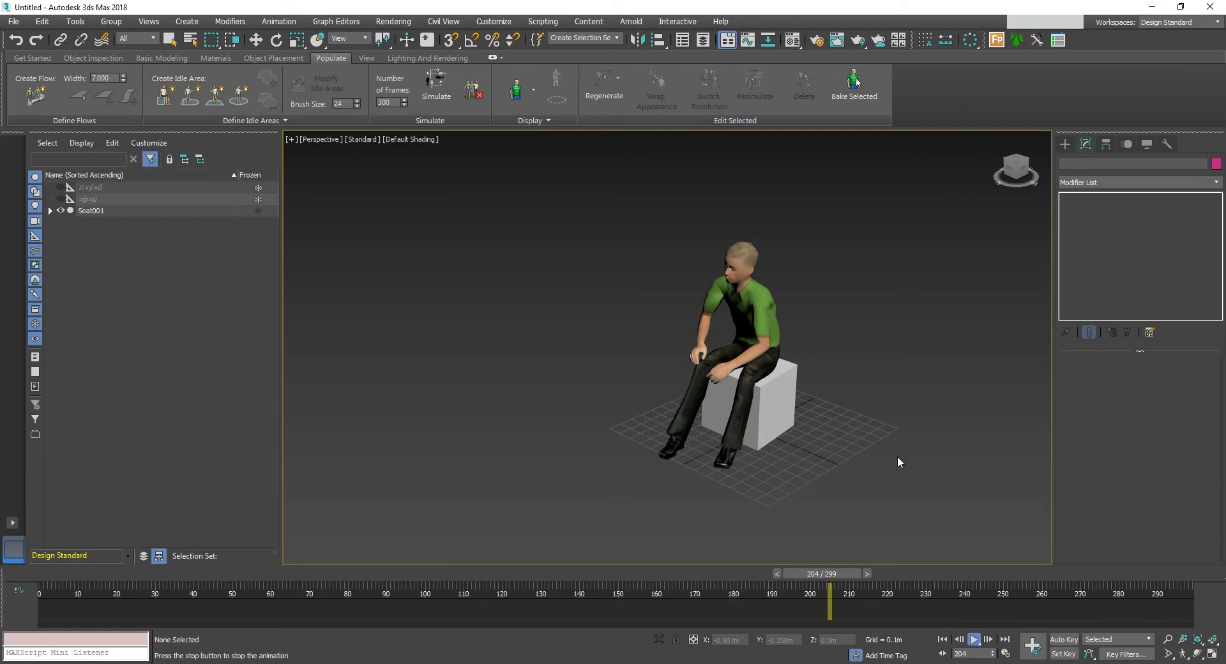
key(w)
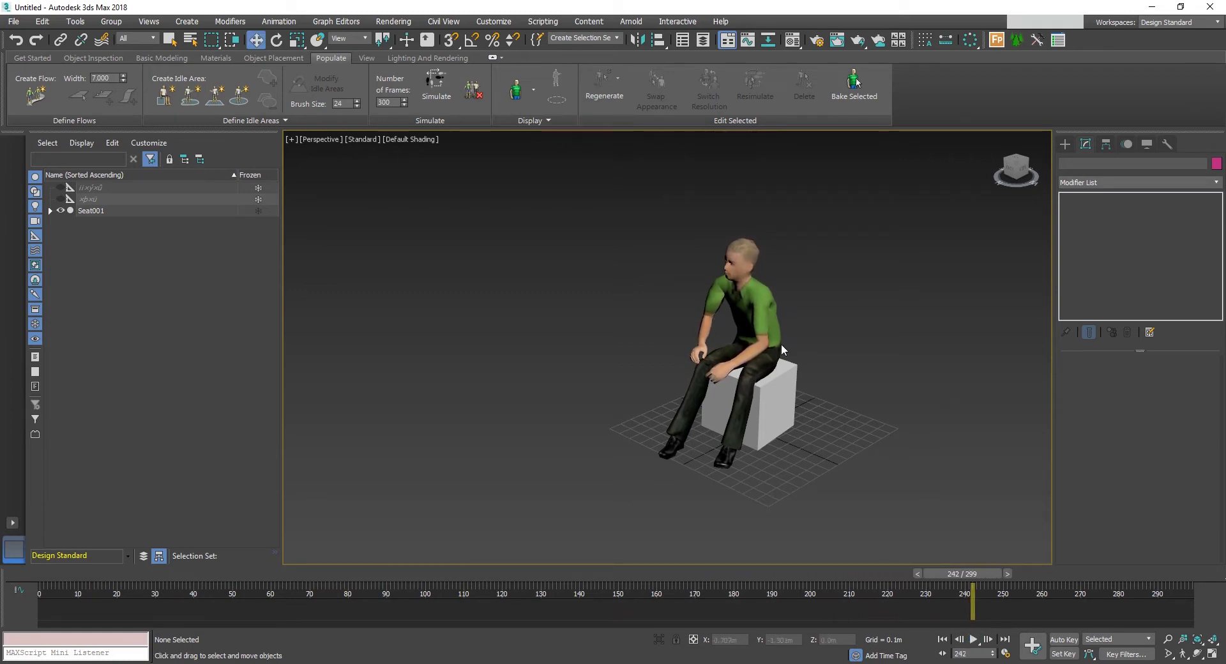
Regenerate the seated man with a different appearance and play back the animation
click(780, 345)
middle_drag(842, 325, 808, 349)
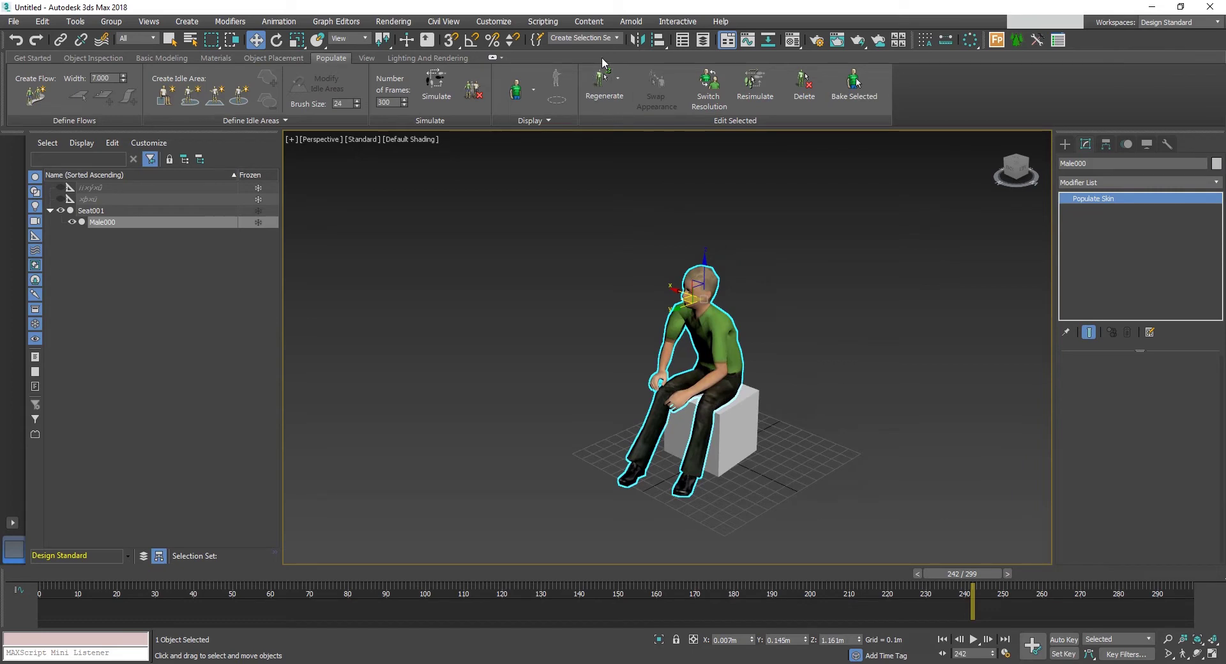
click(601, 79)
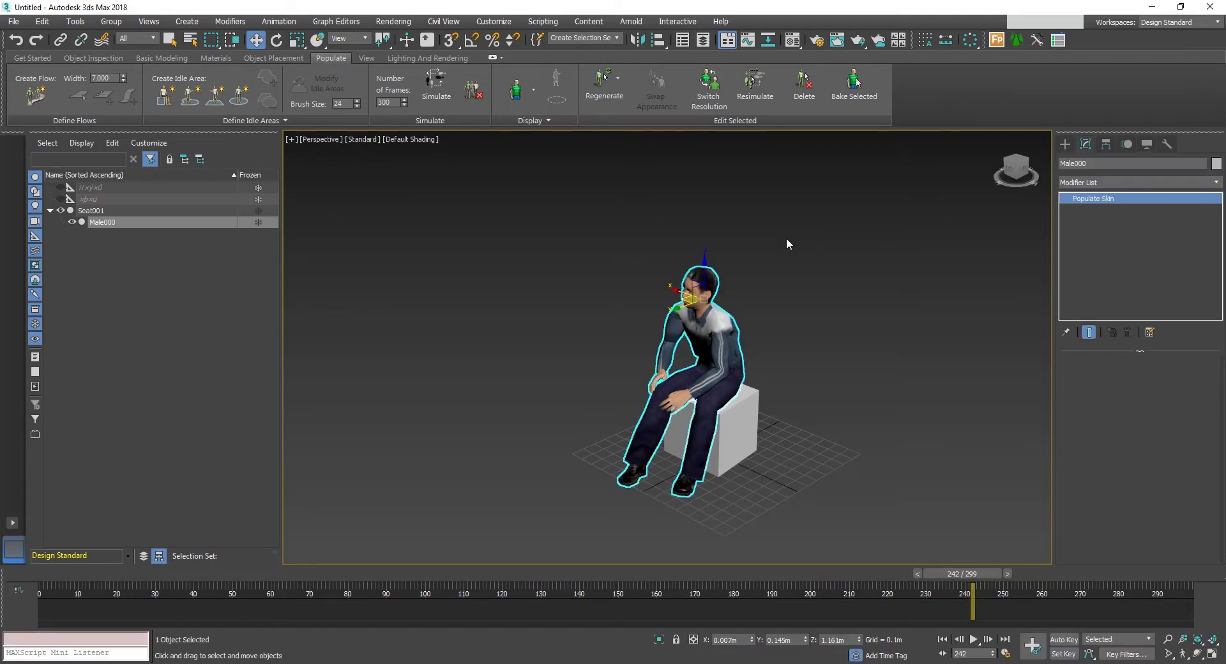
click(787, 239)
key(/)
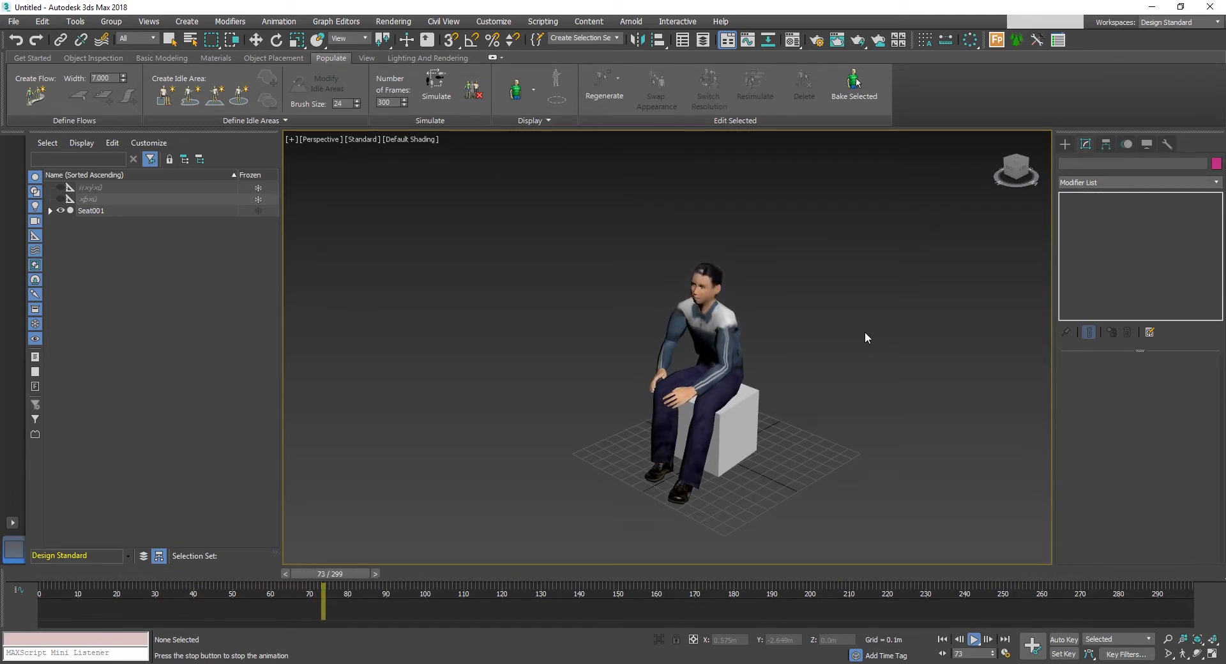
key(/)
Resimulate the seated man's motion twice, playing back the animation after each run
click(740, 360)
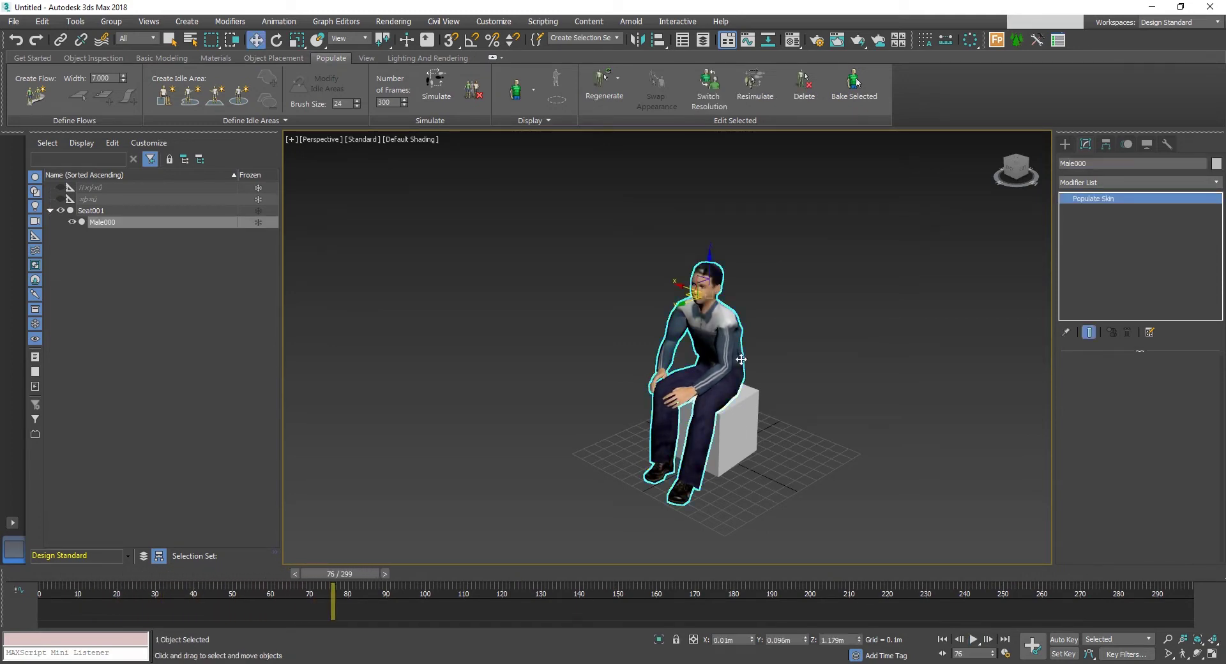
click(760, 97)
key(/)
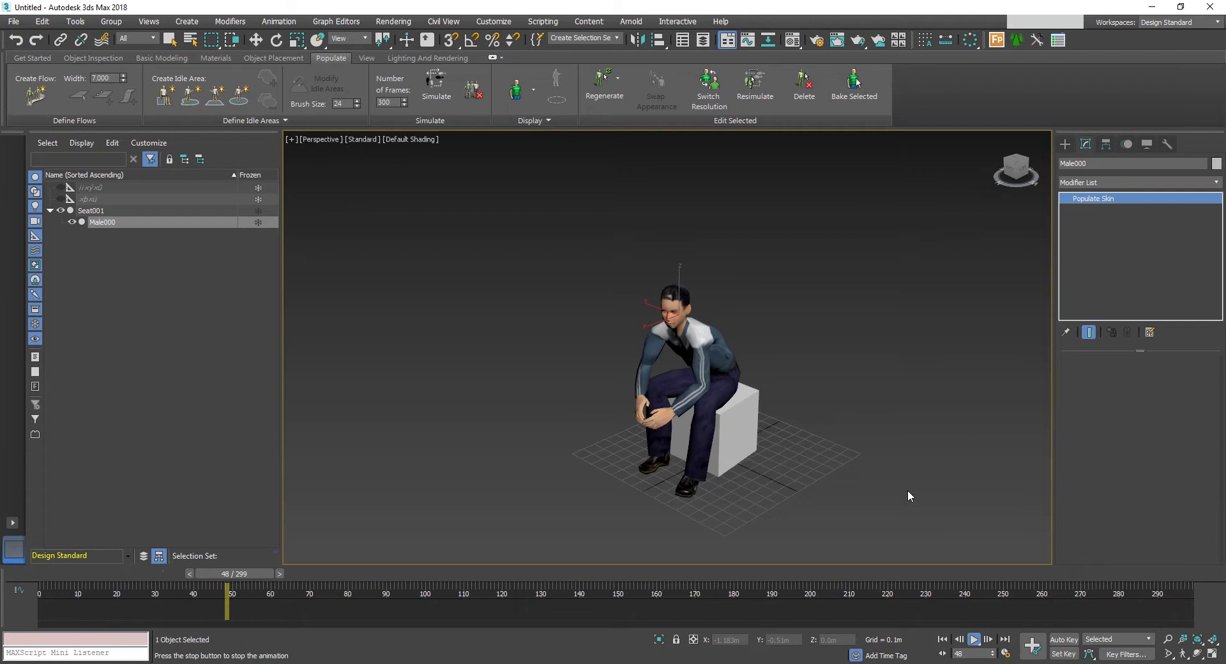
key(Escape)
click(758, 92)
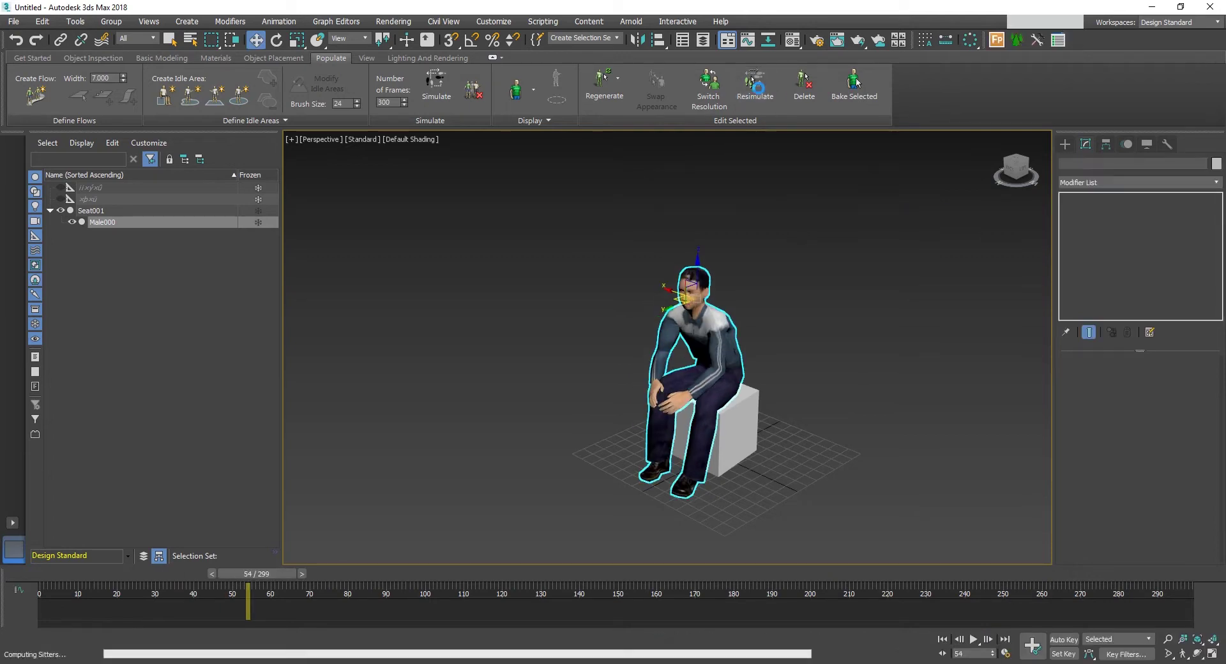
key(/)
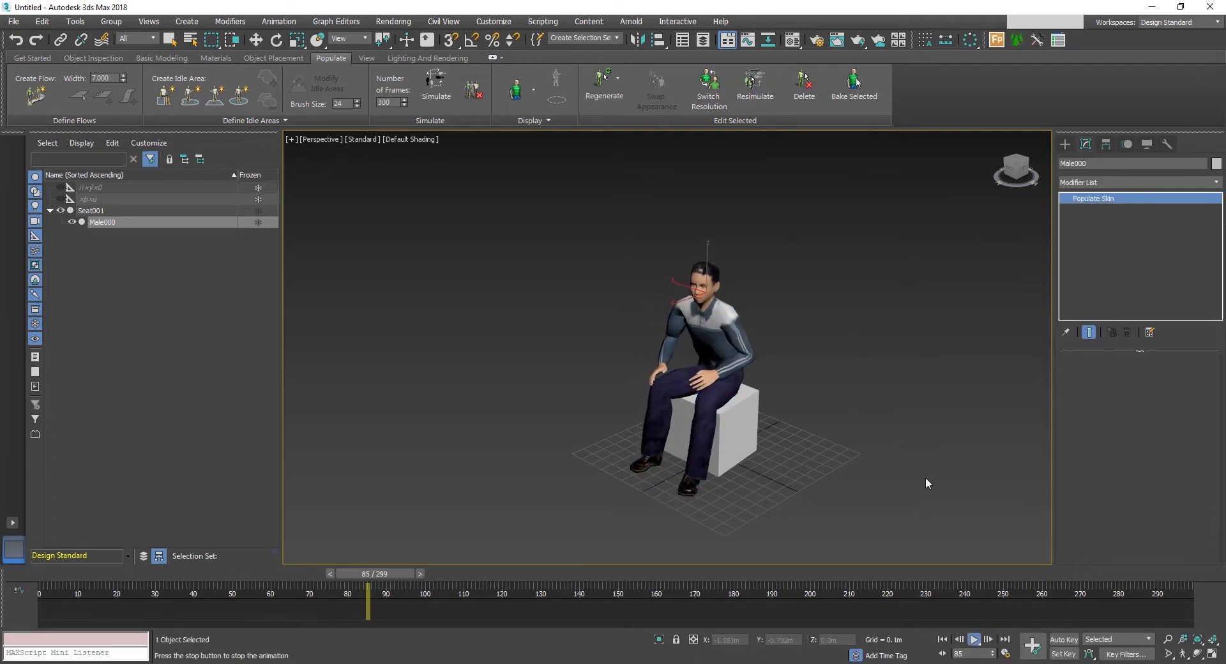
key(/)
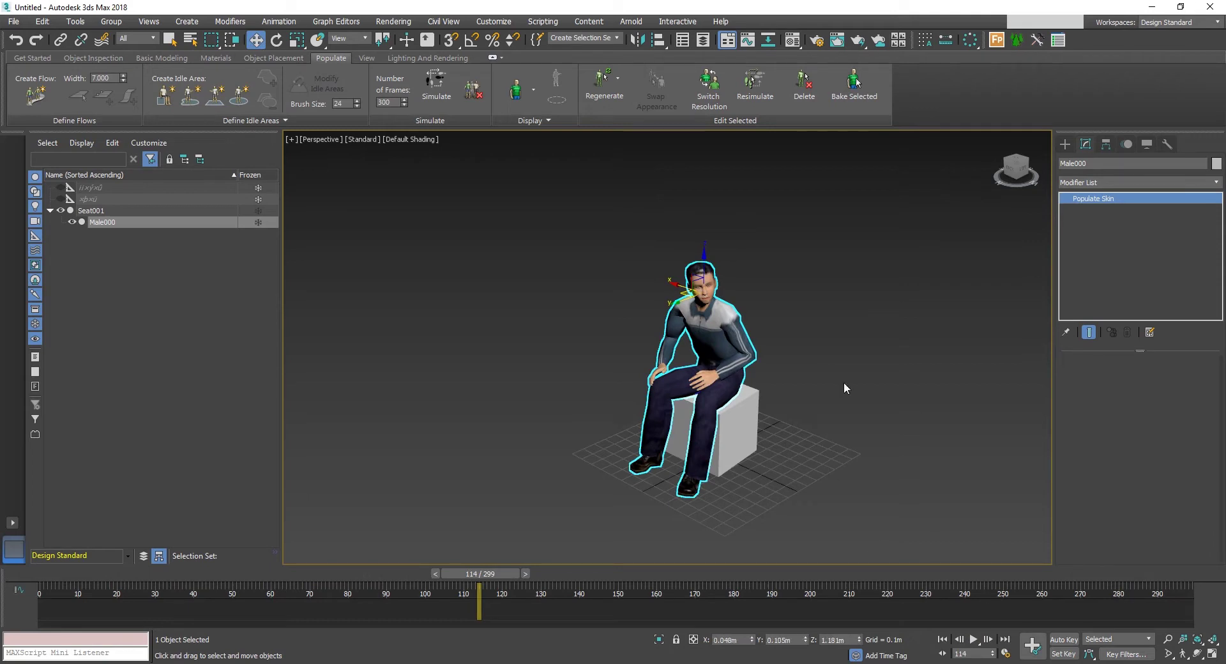
Switch the seated man to a higher mesh resolution and view him up close
scroll(784, 282, up, 5)
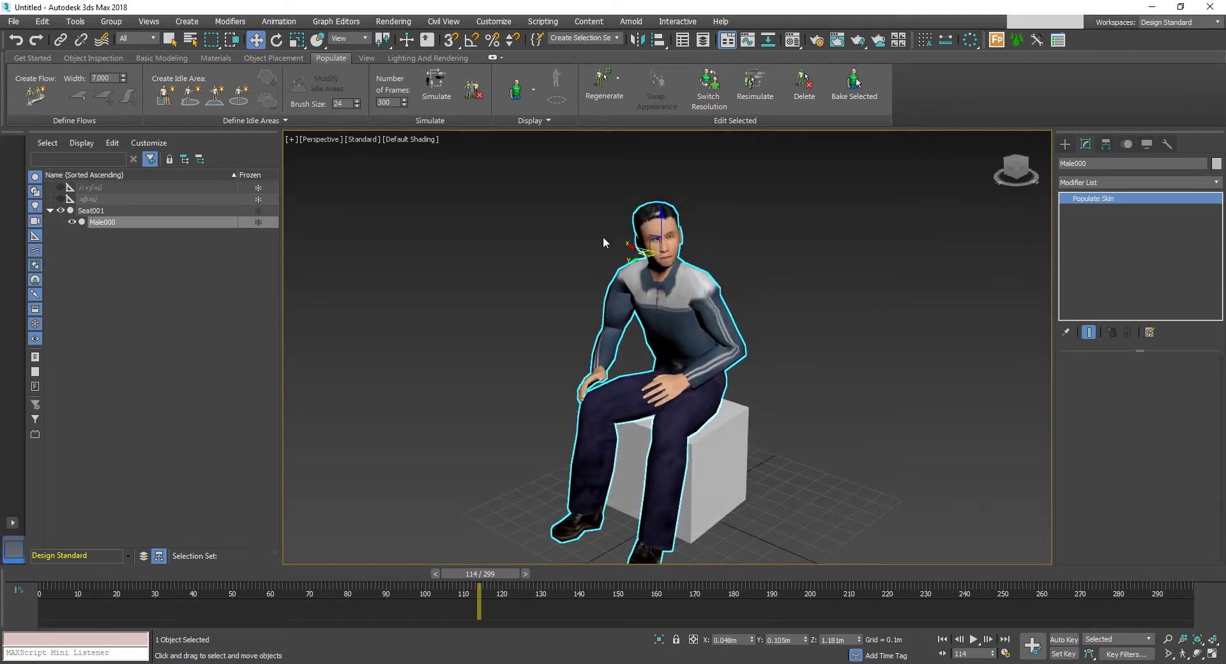
click(811, 320)
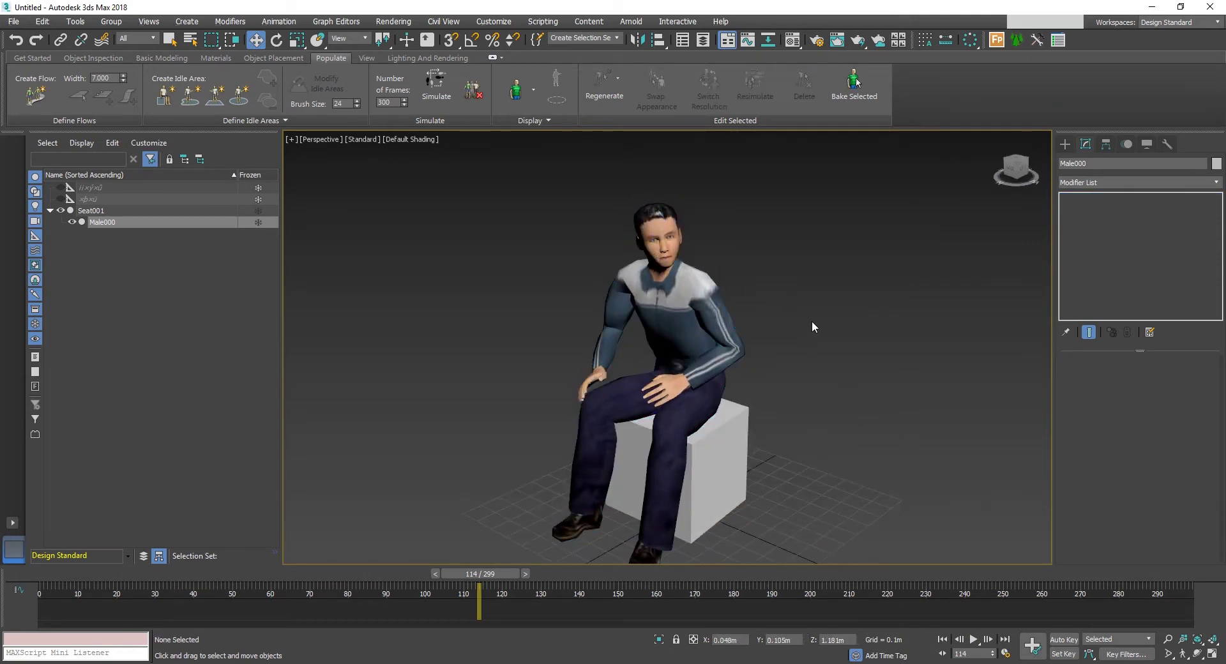
click(688, 305)
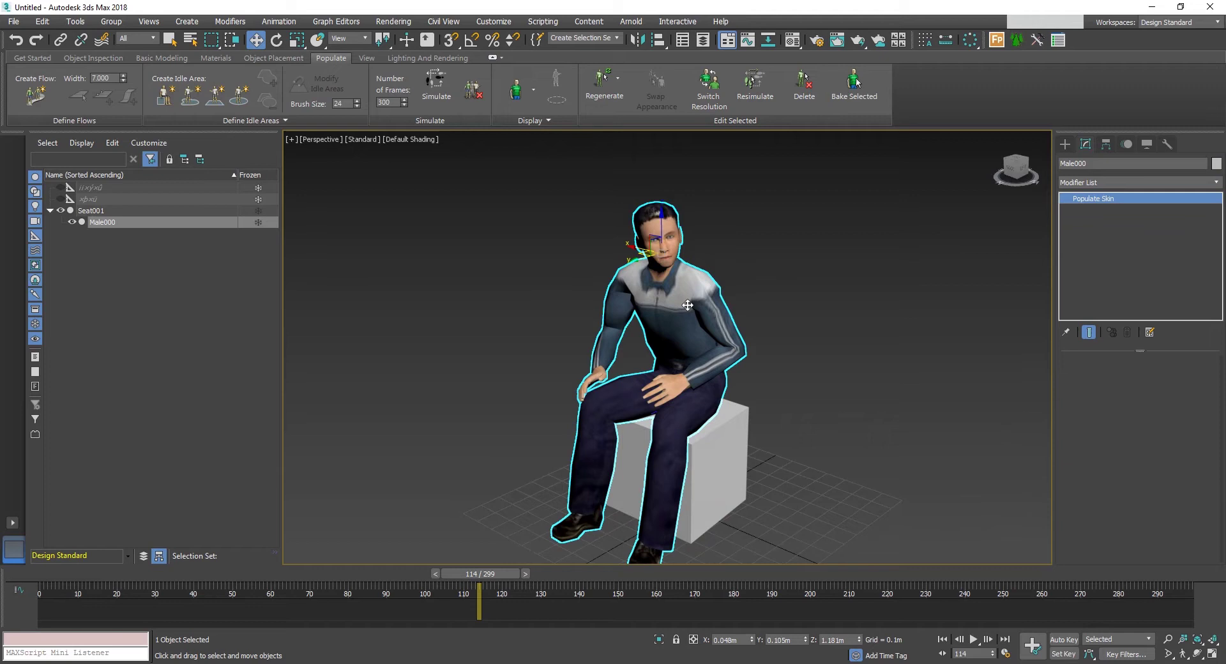
click(716, 100)
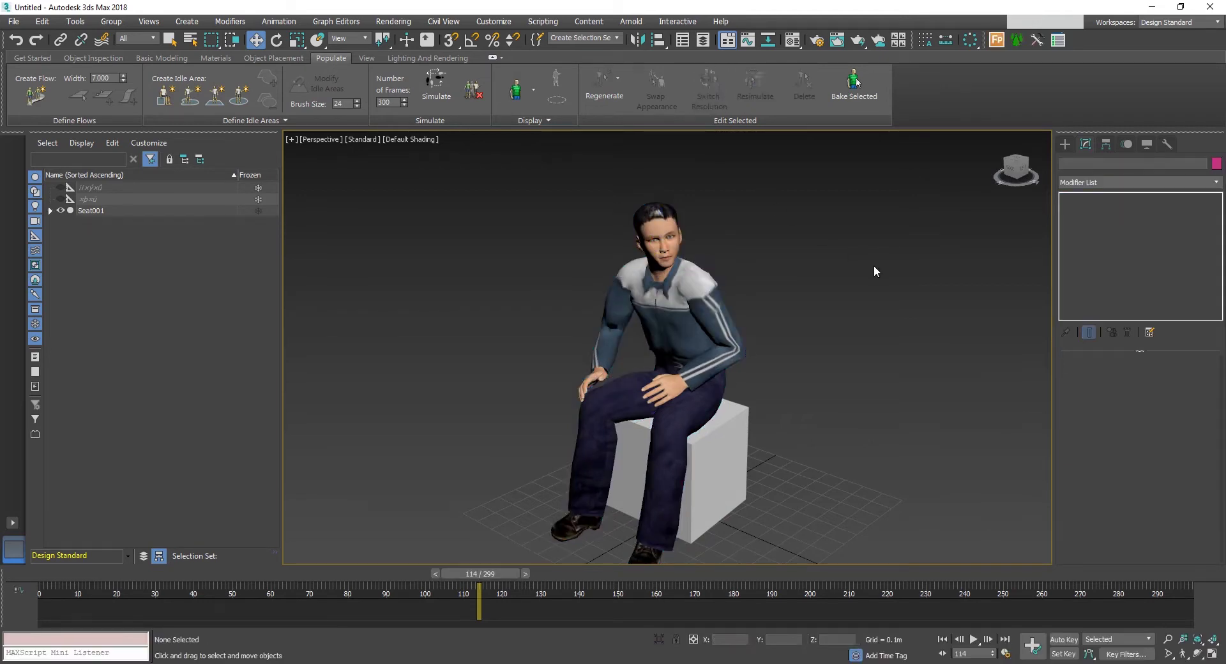
scroll(635, 218, up, 4)
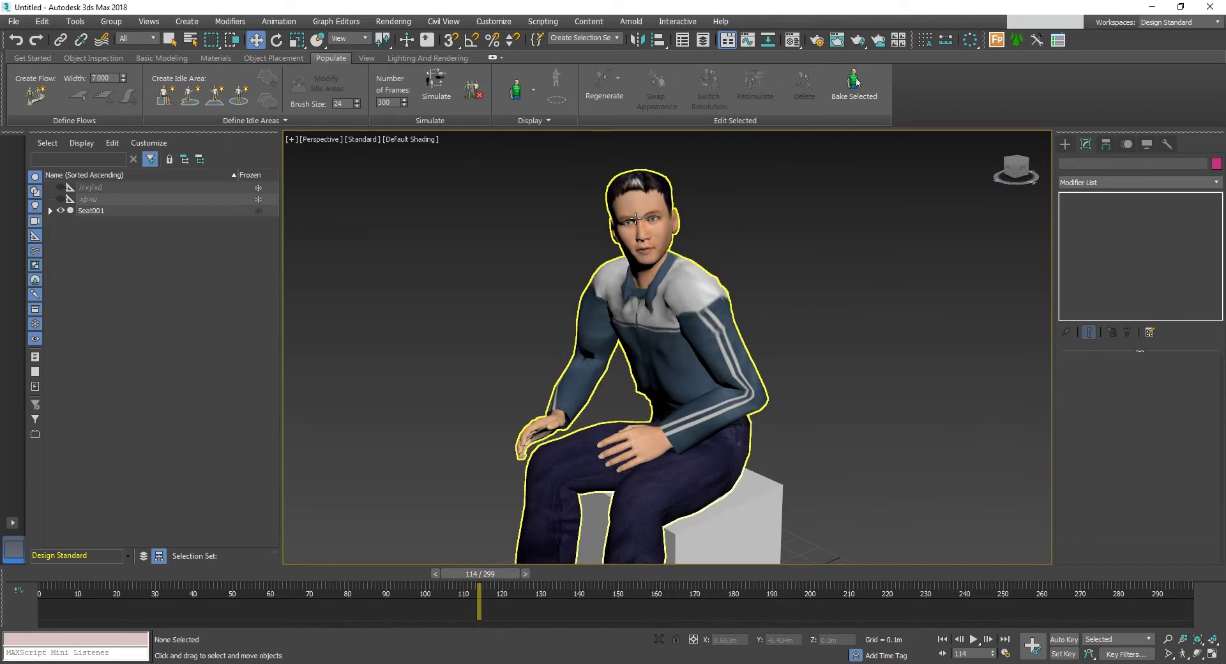
Switch the seated man's resolution back to the lower-detail version
click(679, 286)
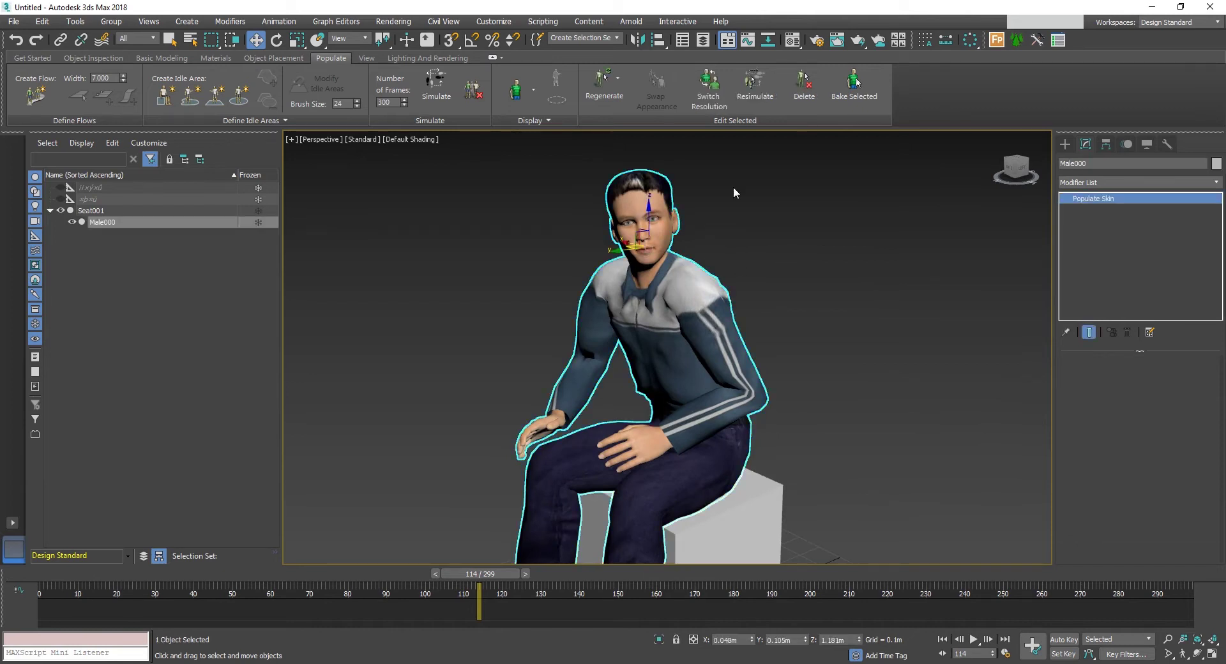
click(716, 97)
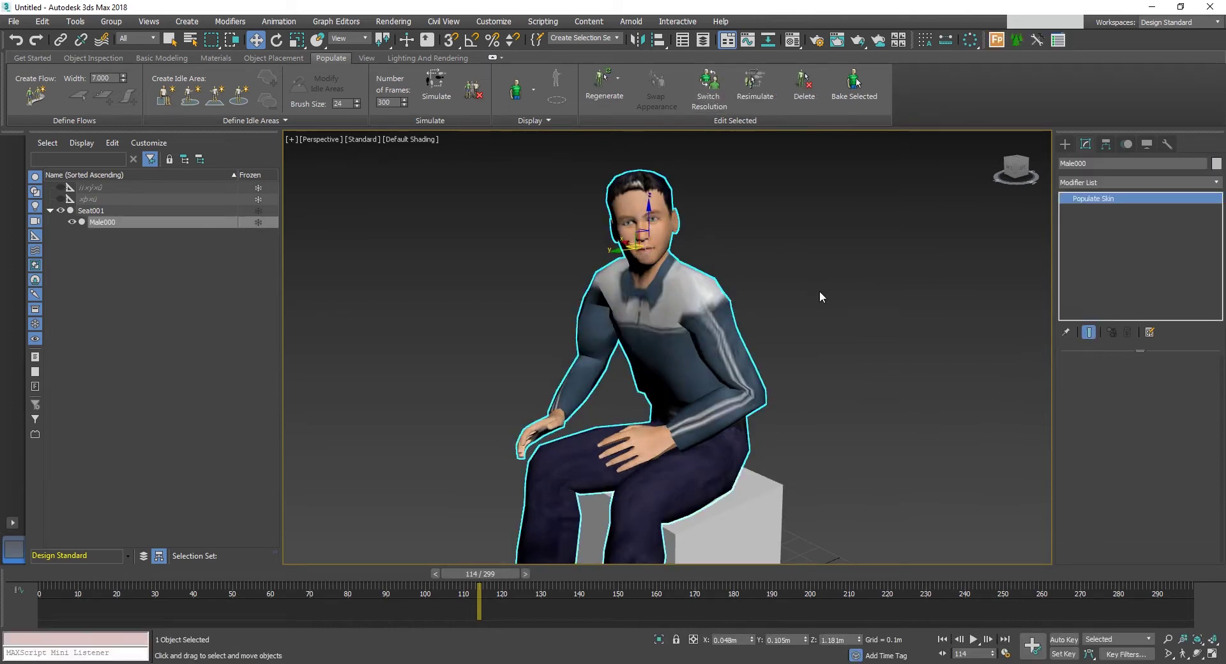
click(820, 297)
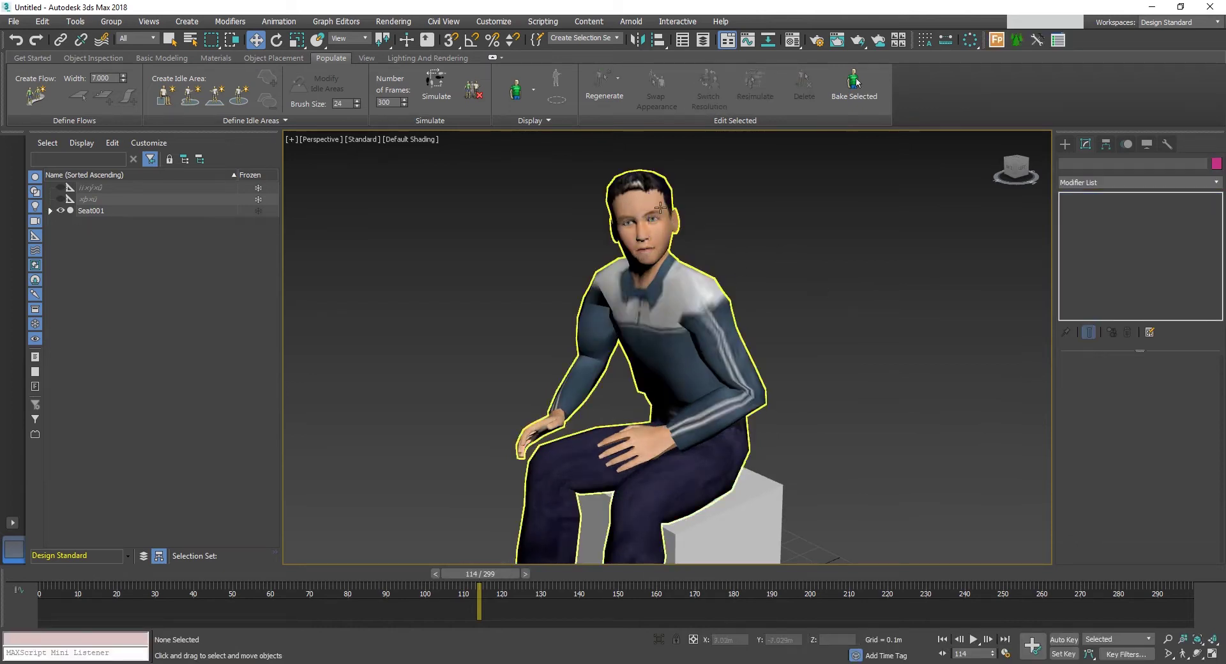
click(744, 335)
scroll(806, 311, down, 3)
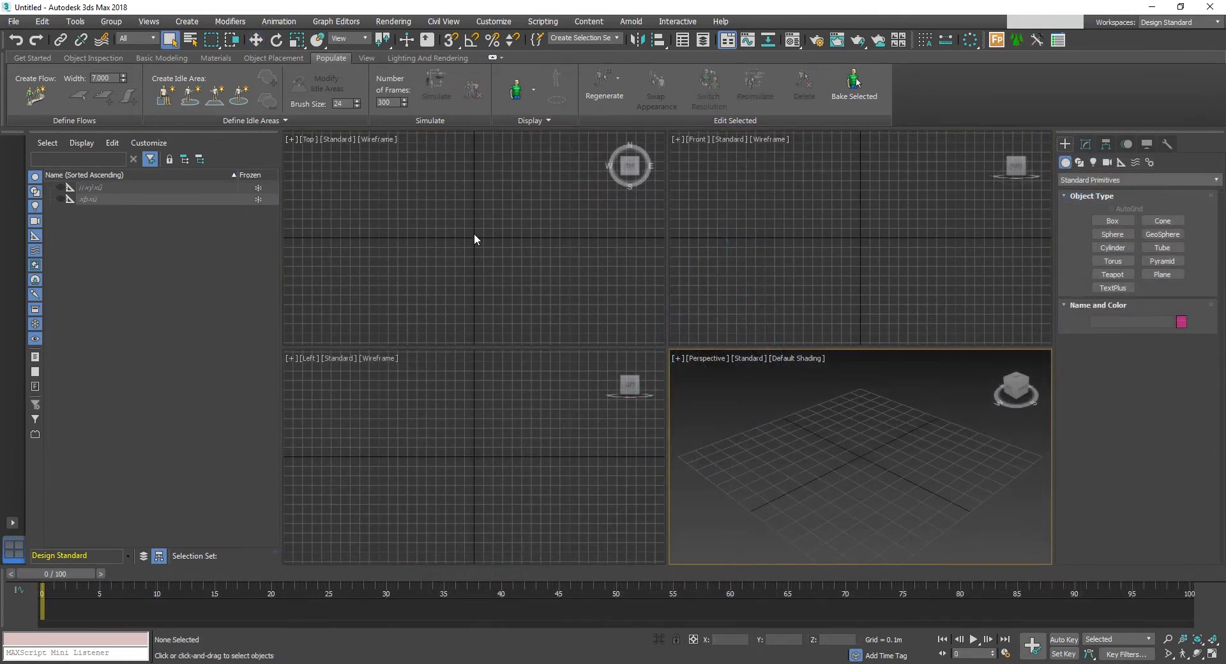
Draw a closed, roughly circular freeform idle area around the origin in the Top view, and maximize the Perspective view
click(473, 235)
click(190, 94)
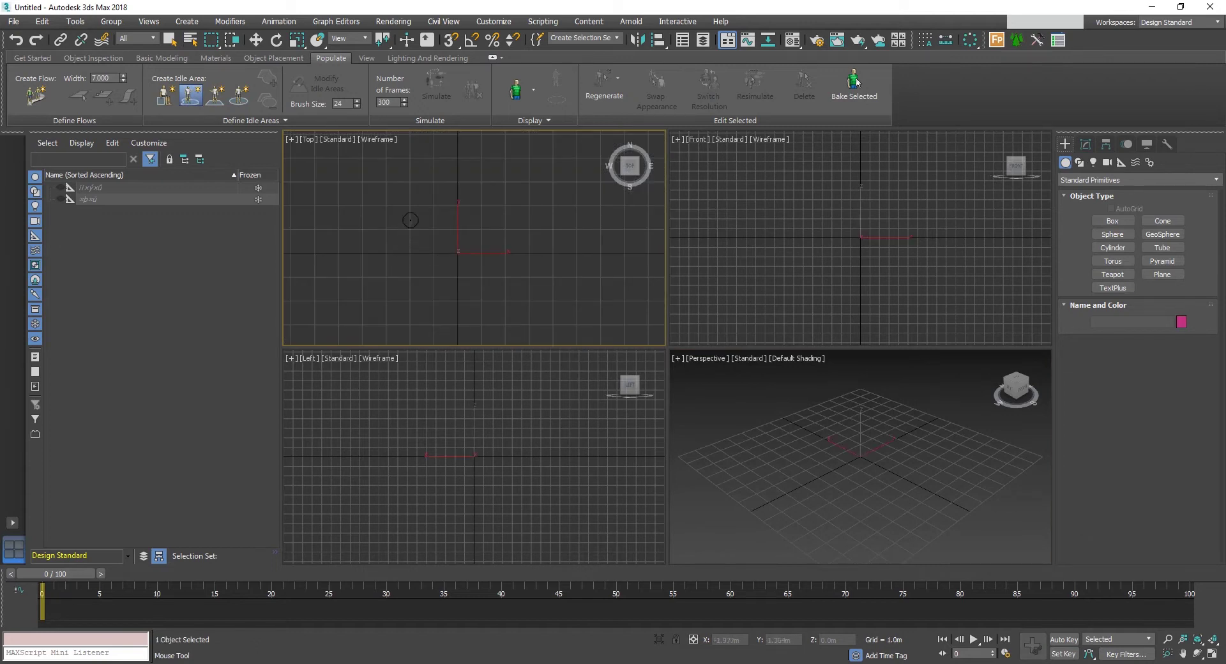
mouse_move(406, 233)
mouse_down()
mouse_move(430, 195)
mouse_move(511, 191)
mouse_move(559, 248)
mouse_move(560, 300)
mouse_move(504, 346)
mouse_move(440, 357)
mouse_move(387, 310)
mouse_move(406, 235)
mouse_up()
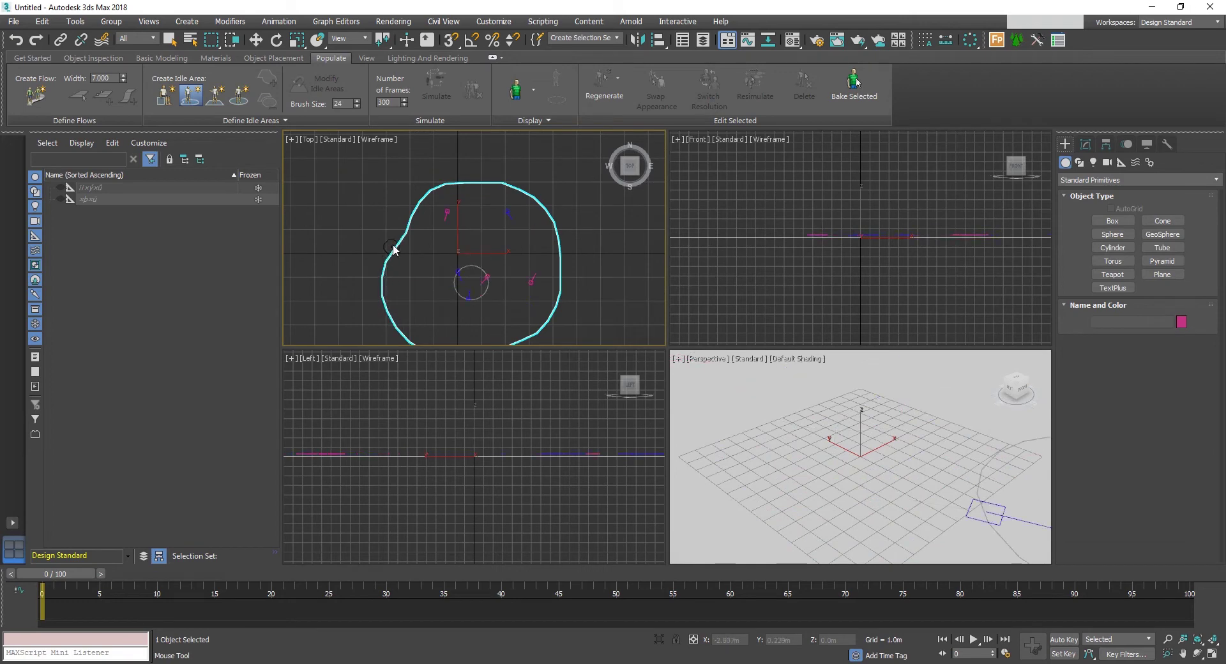
middle_drag(797, 425, 798, 408)
key(alt+w)
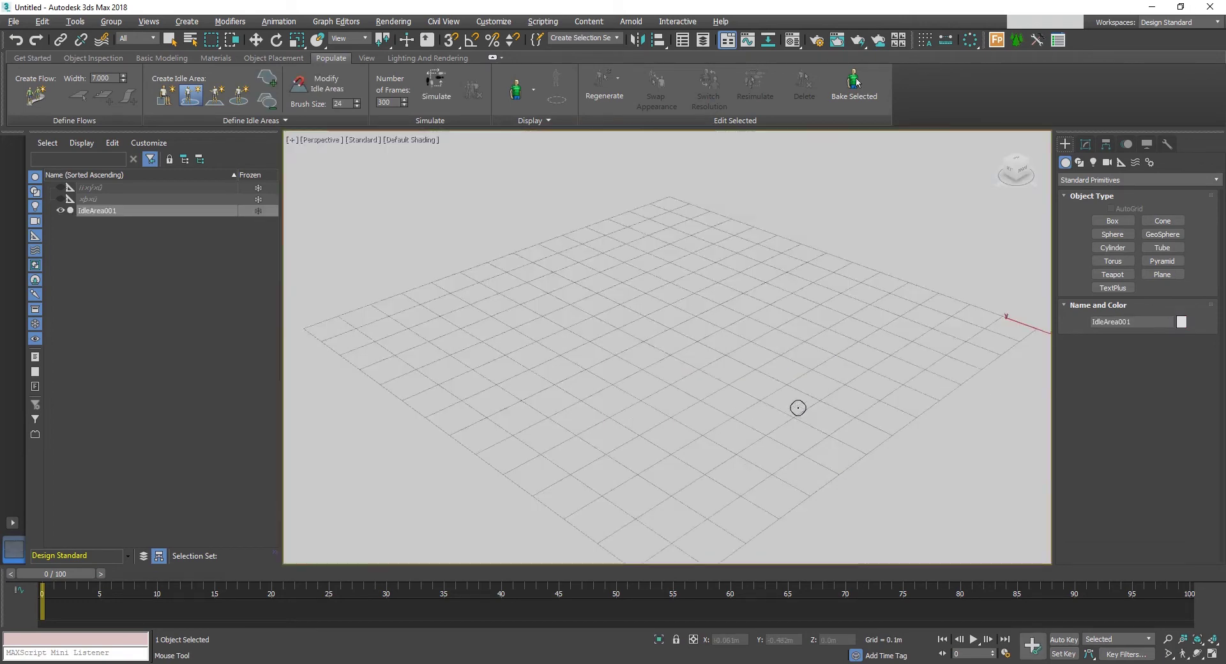
Examine the blue and pink people markers and the circular group placed across the idle area
scroll(722, 342, down, 6)
scroll(714, 344, down, 5)
middle_drag(783, 351, 680, 348)
key(w)
middle_drag(456, 286, 492, 312)
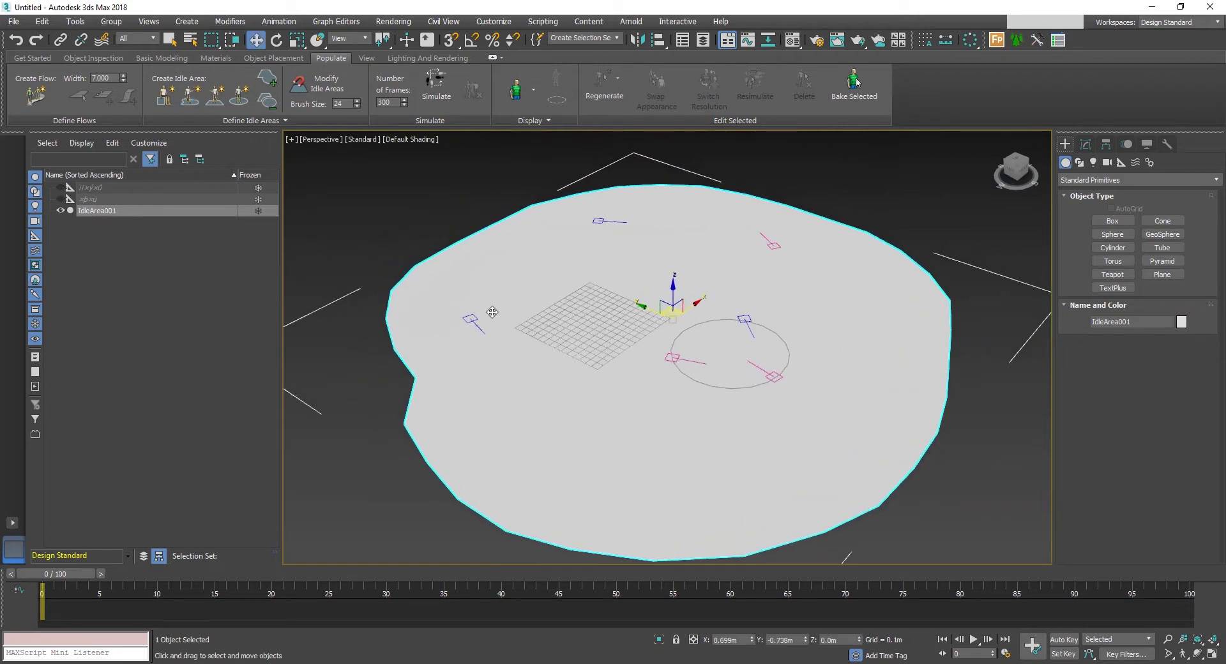
scroll(497, 325, up, 5)
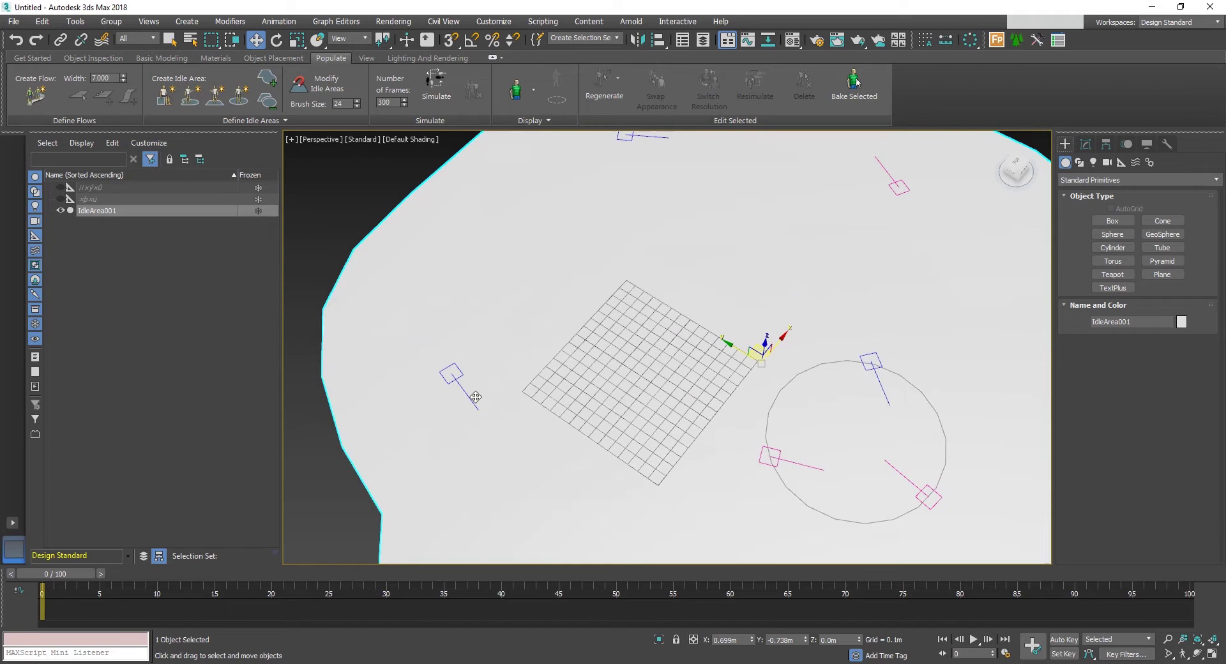
alt+middle_drag(645, 265, 608, 346)
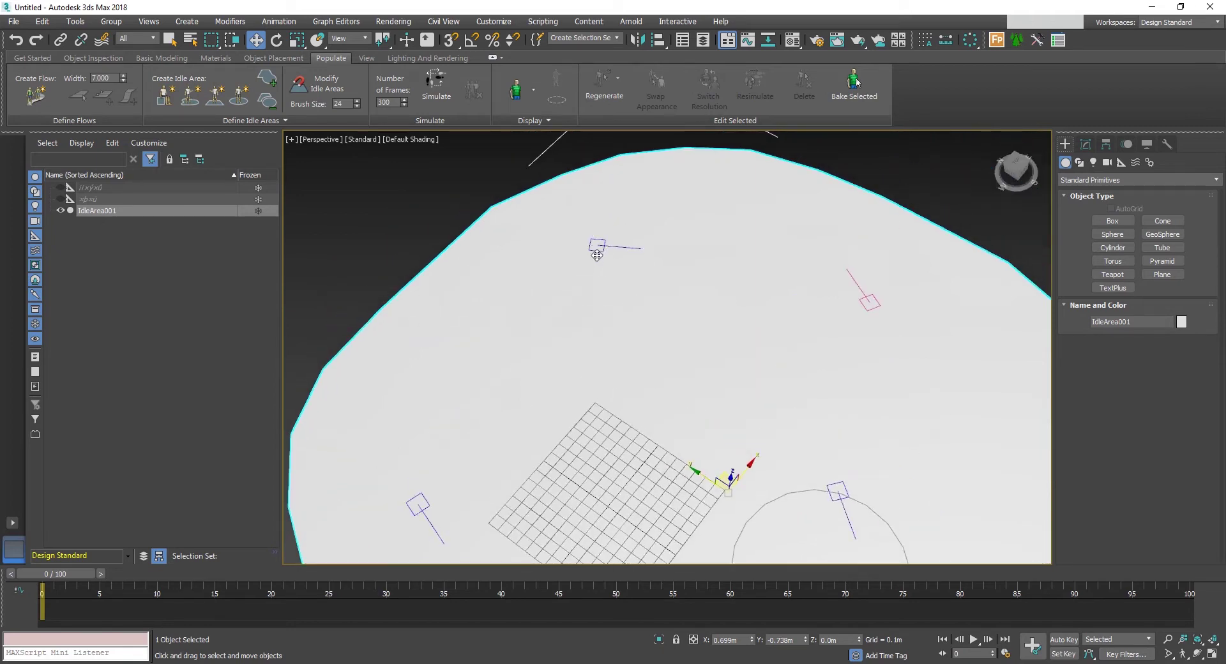
middle_drag(758, 342, 696, 302)
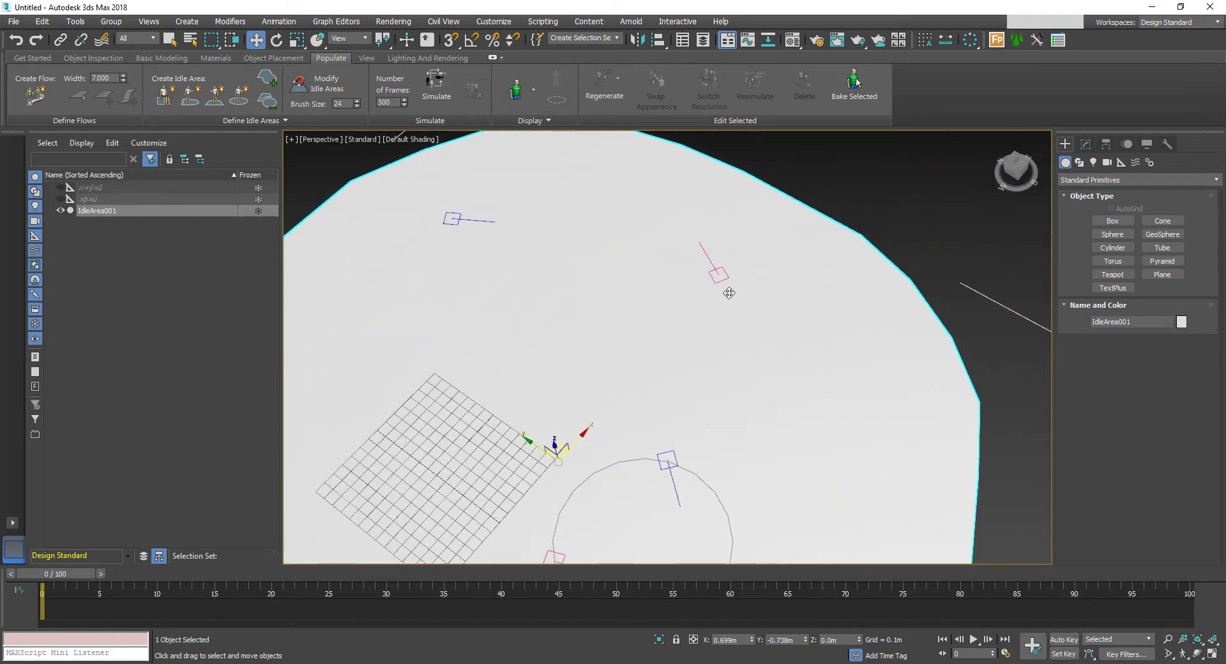
middle_drag(737, 379, 733, 293)
scroll(733, 290, down, 3)
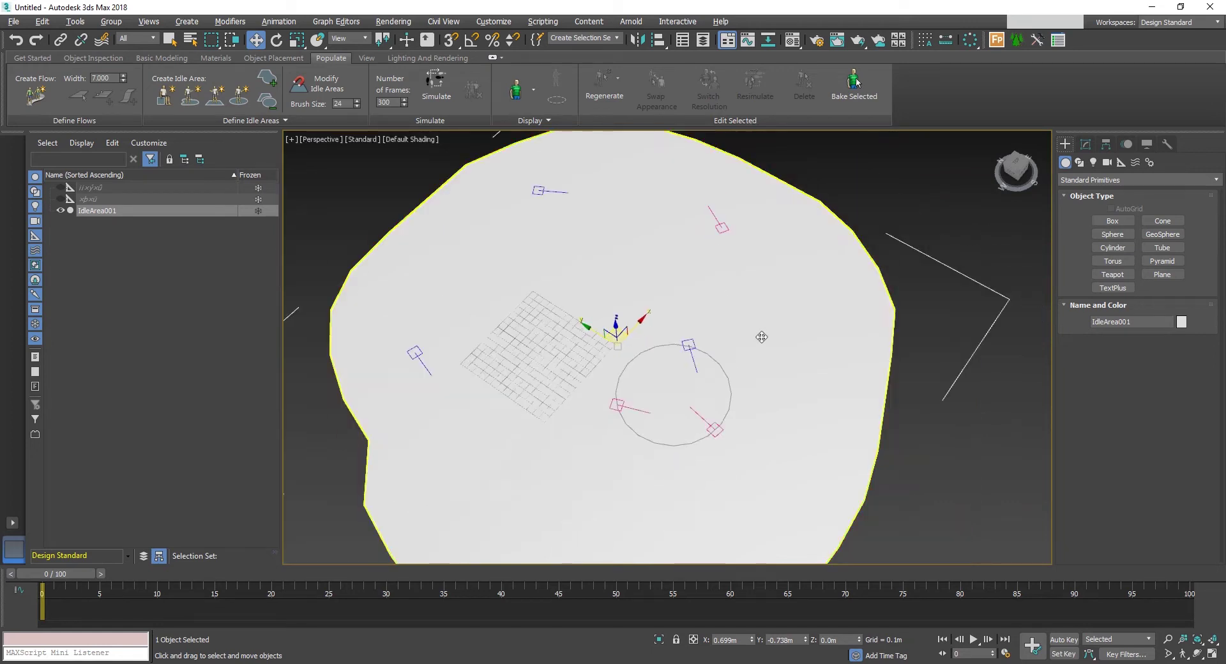
Simulate the people in the idle area over 300 frames and play back their animation
mouse_move(761, 336)
alt+middle_down()
mouse_move(733, 347)
mouse_move(791, 352)
mouse_move(760, 332)
alt+middle_up()
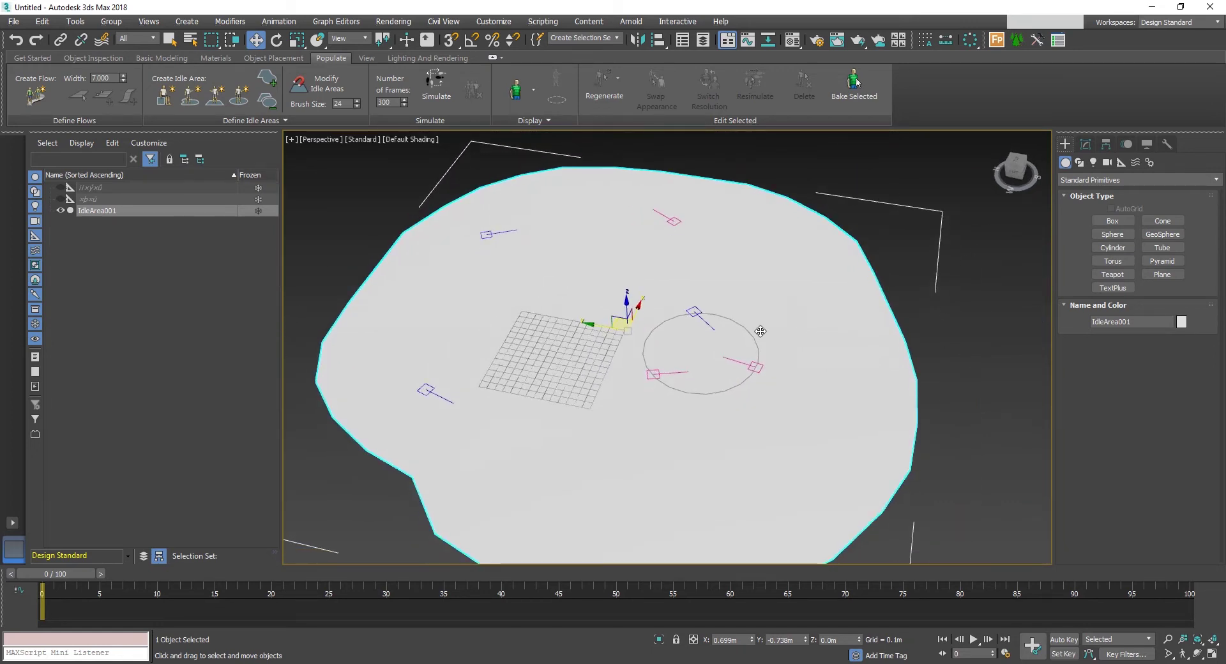
click(441, 95)
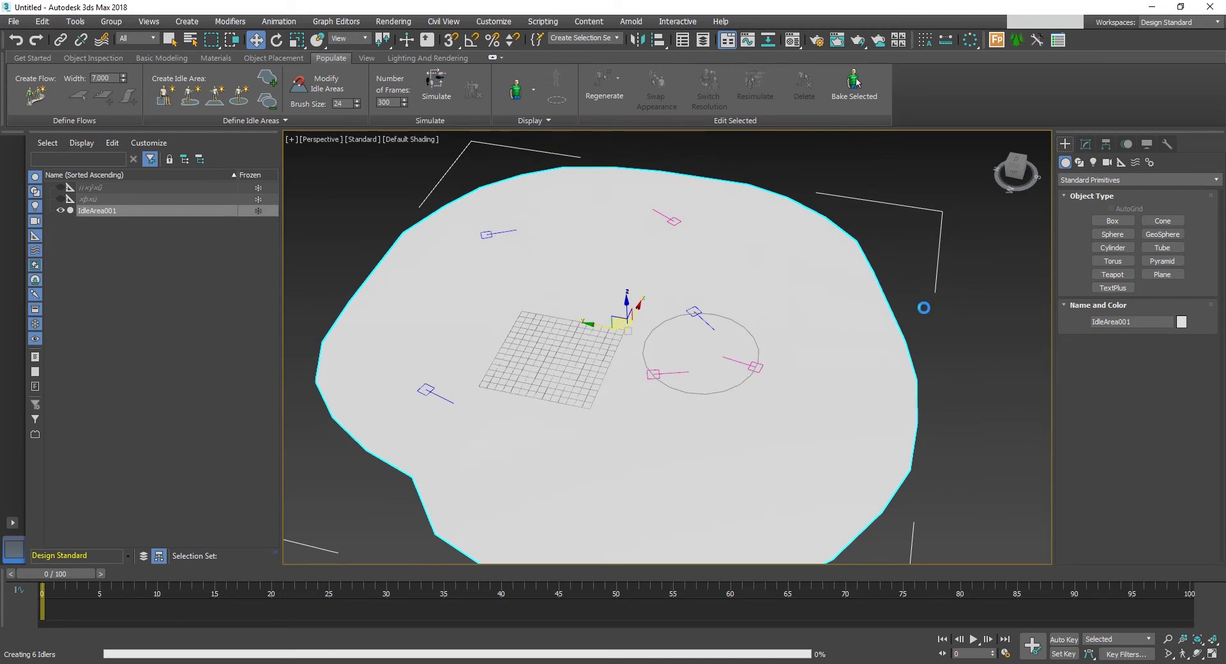
click(932, 308)
scroll(937, 327, down, 4)
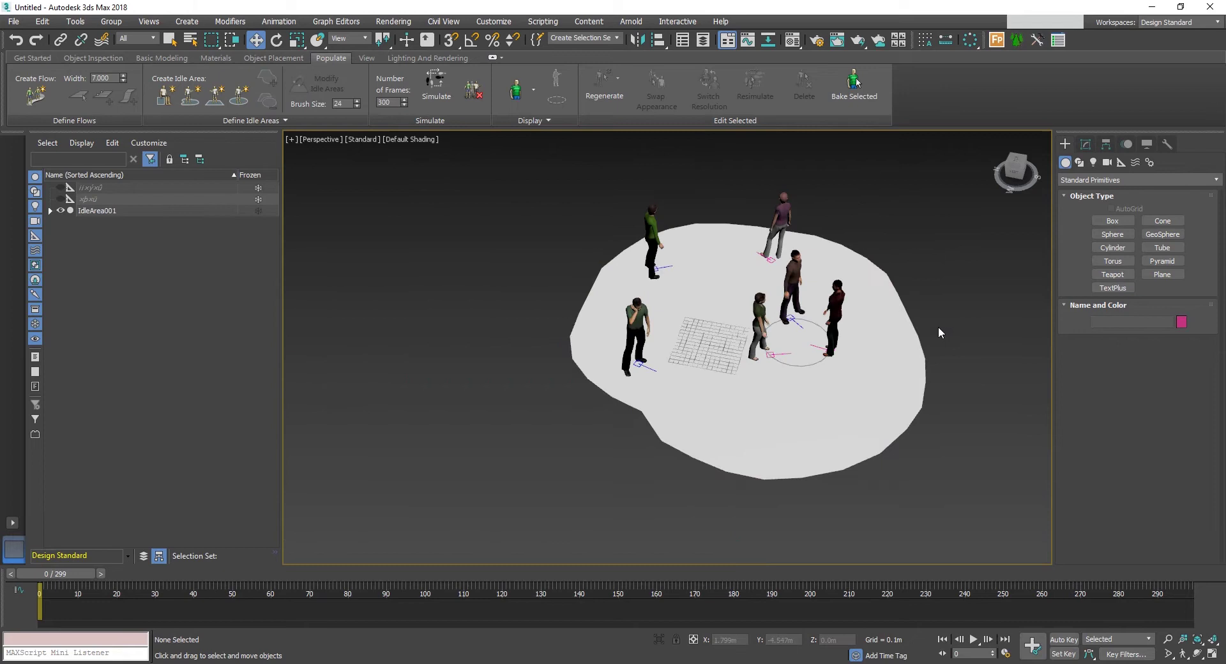
scroll(936, 255, up, 5)
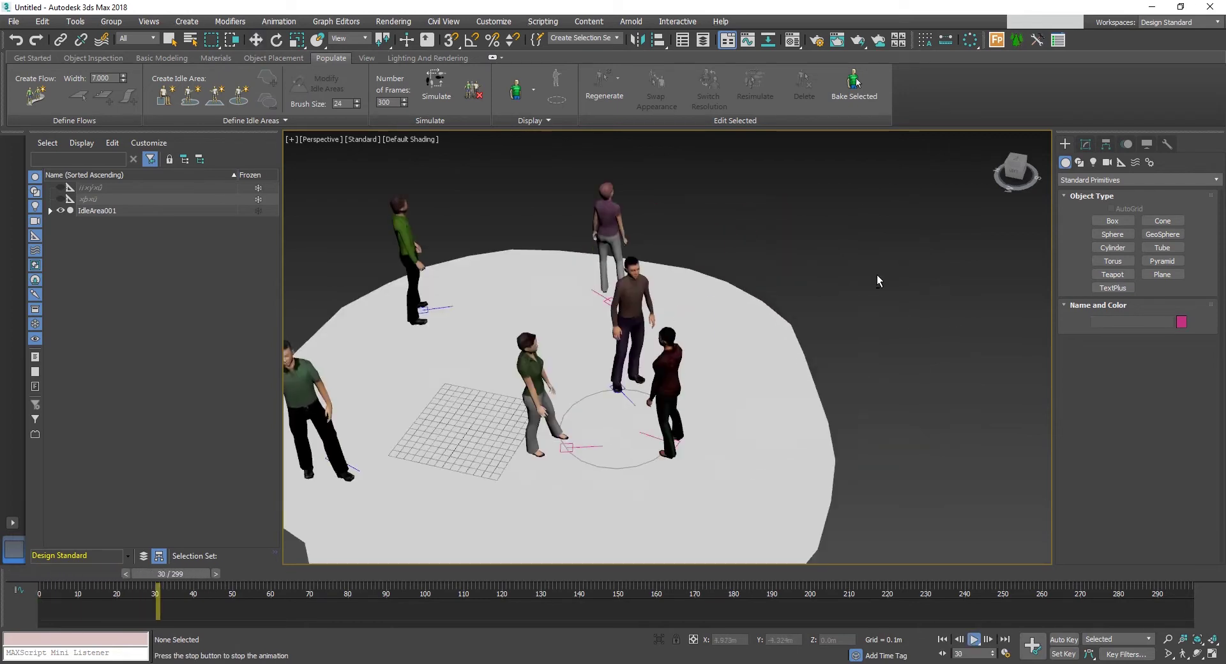
middle_drag(876, 275, 967, 216)
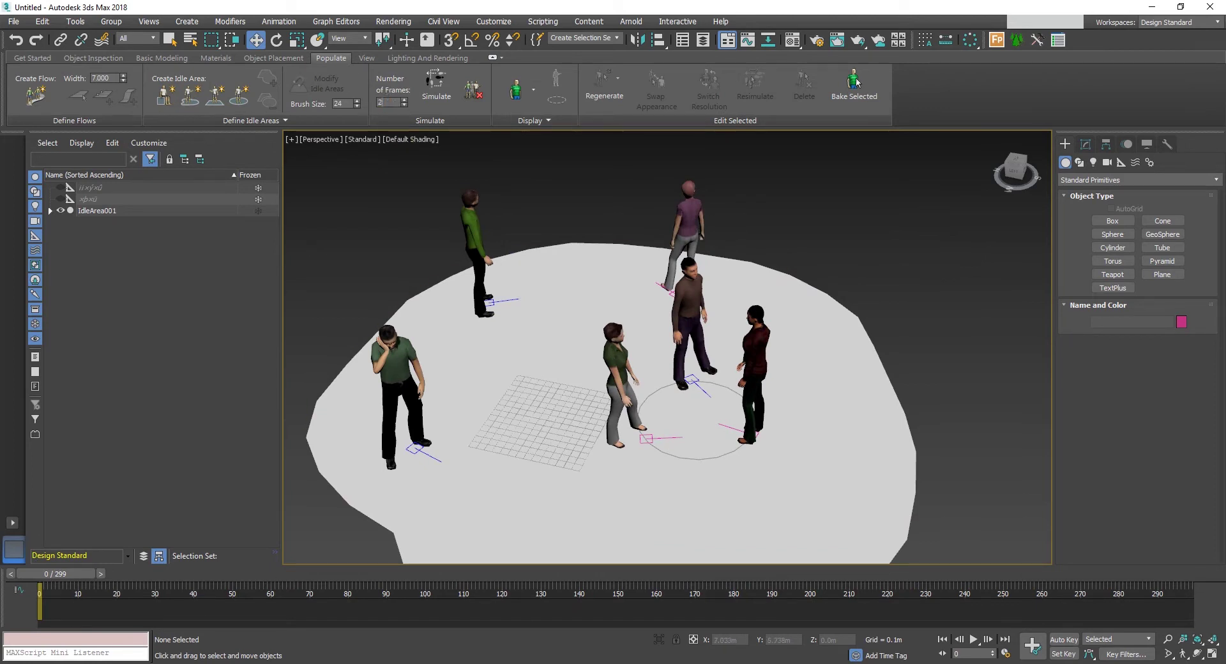
Set the number of simulation frames to 200 and review the existing animation up to frame 237
click(437, 95)
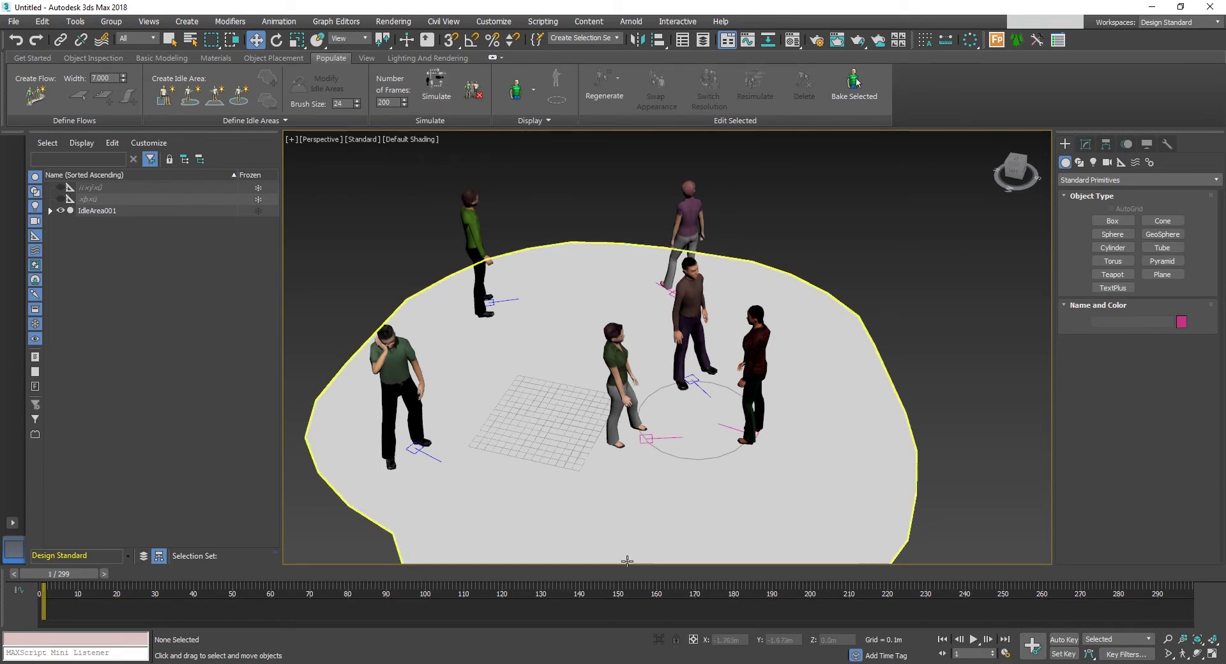
drag(606, 574, 465, 574)
key(slash)
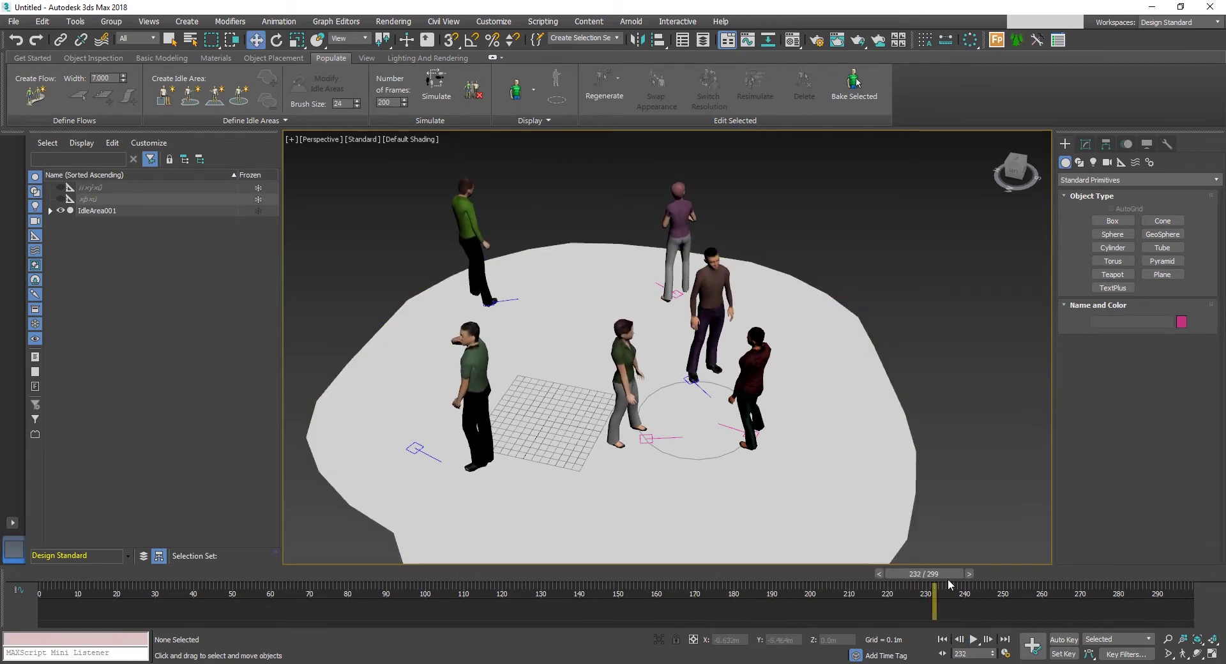
drag(936, 575, 961, 573)
key(w)
scroll(887, 258, down, 5)
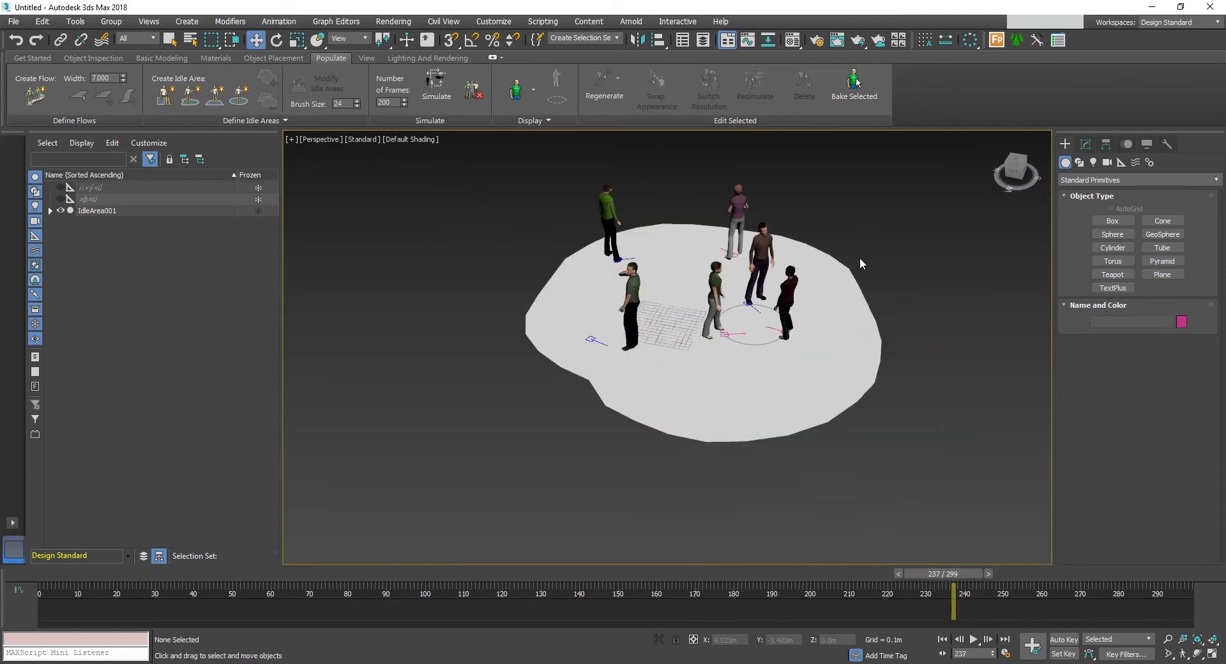
Open the idle area's parameters for editing and delete the simulated people standing on it
click(779, 359)
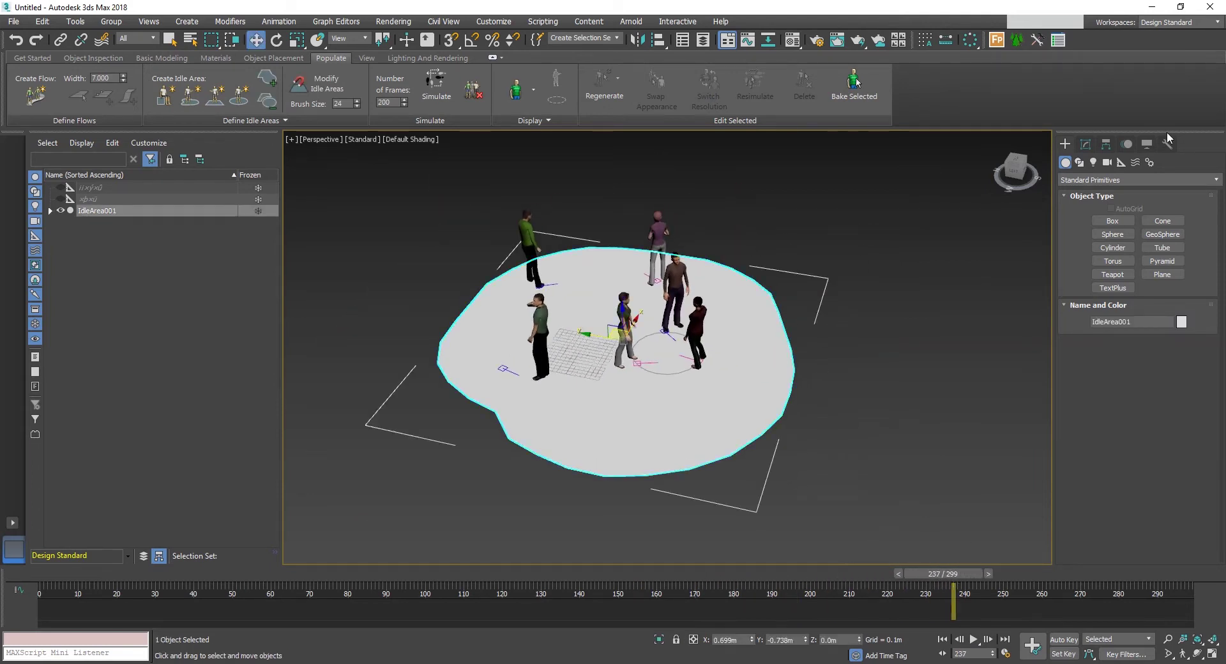
click(1085, 144)
scroll(886, 352, up, 5)
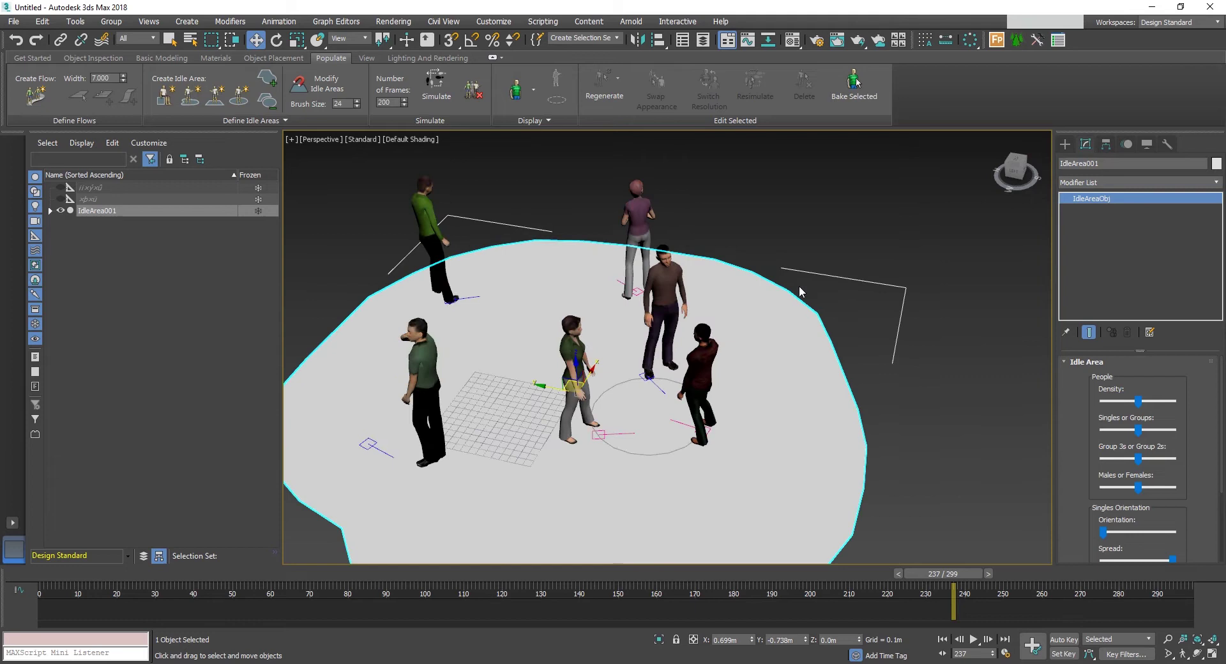
click(473, 93)
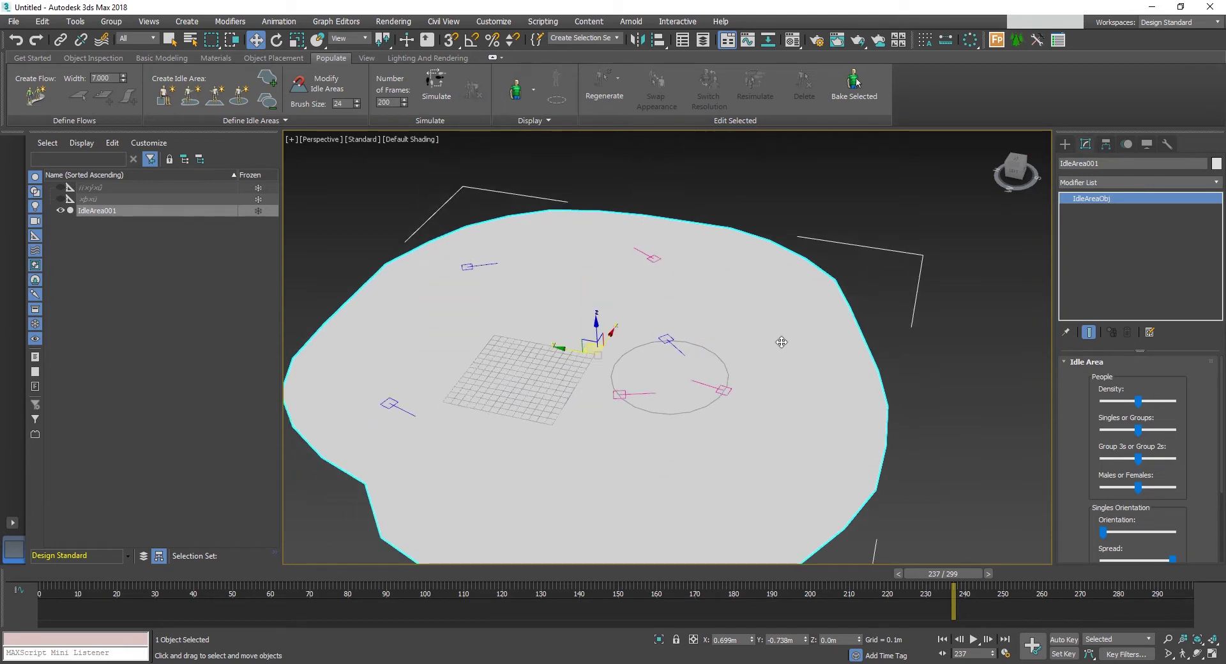
middle_drag(988, 393, 992, 329)
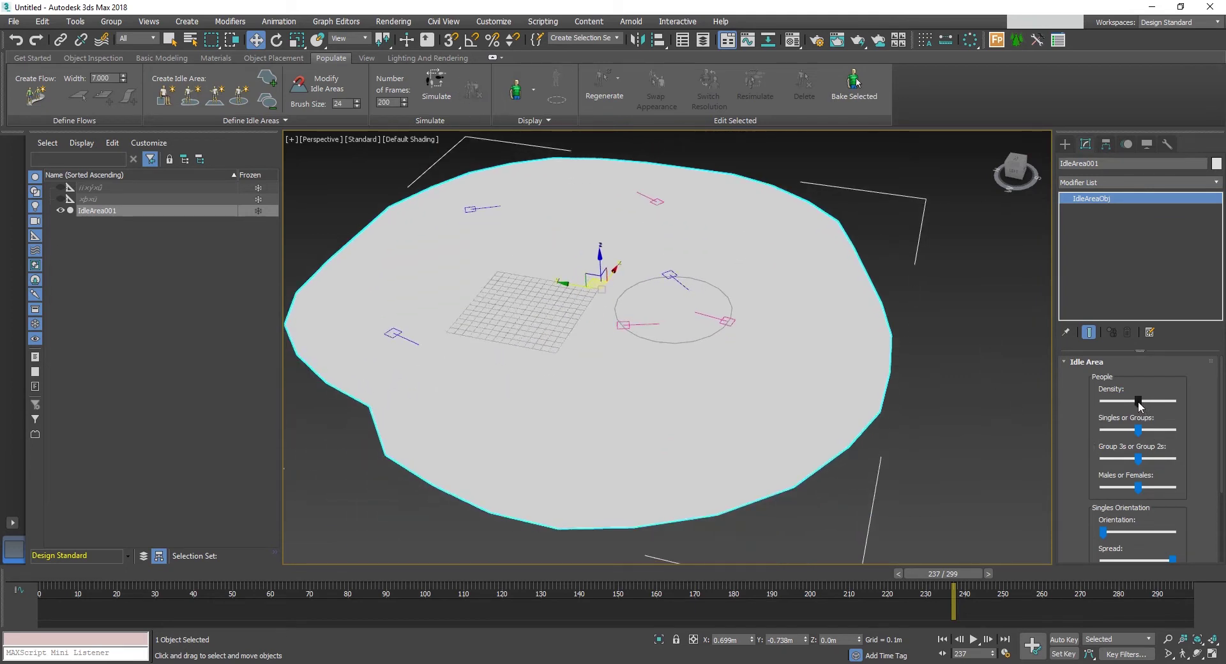
Raise the idle area's Density to maximum, shift Singles or Groups toward singles, and set Group 3s or Group 2s slightly toward 3s
drag(1138, 402, 1128, 431)
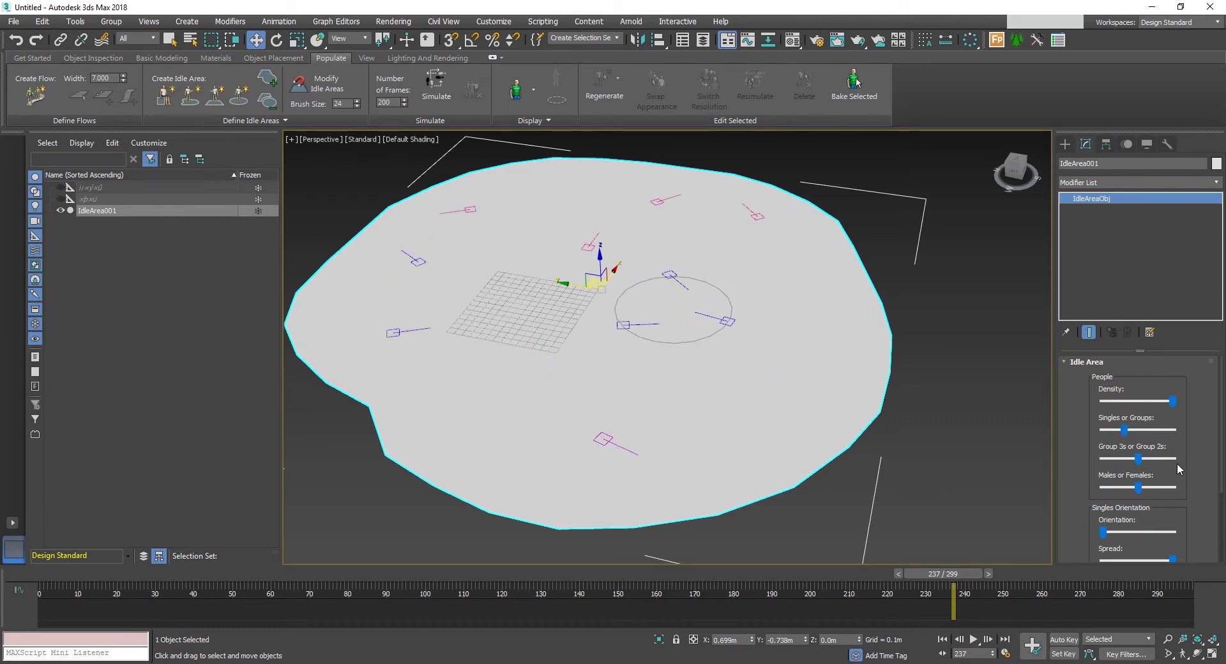
drag(1193, 464, 1188, 438)
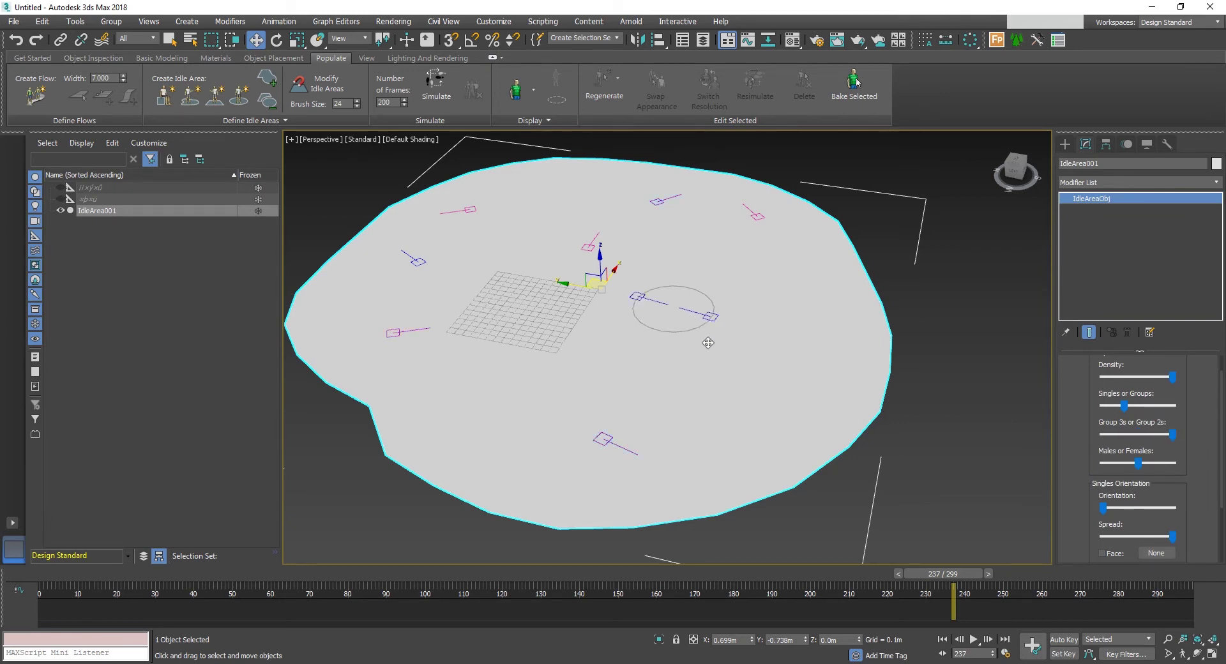
drag(1175, 438, 1141, 438)
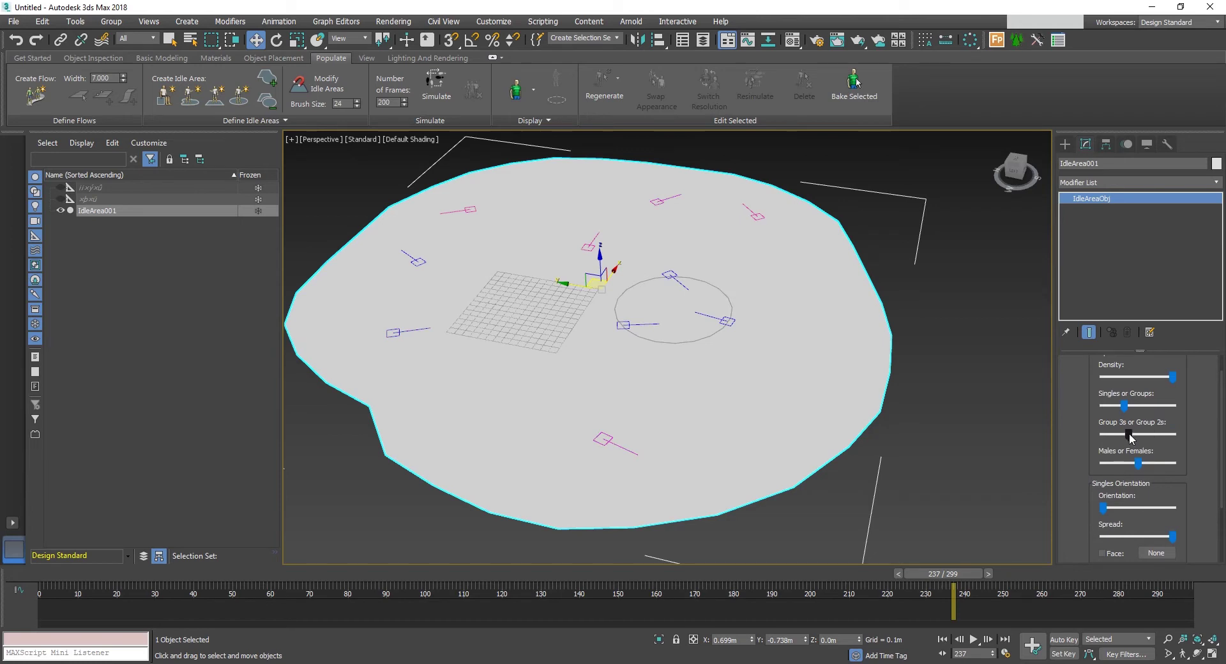
drag(1078, 465, 1077, 455)
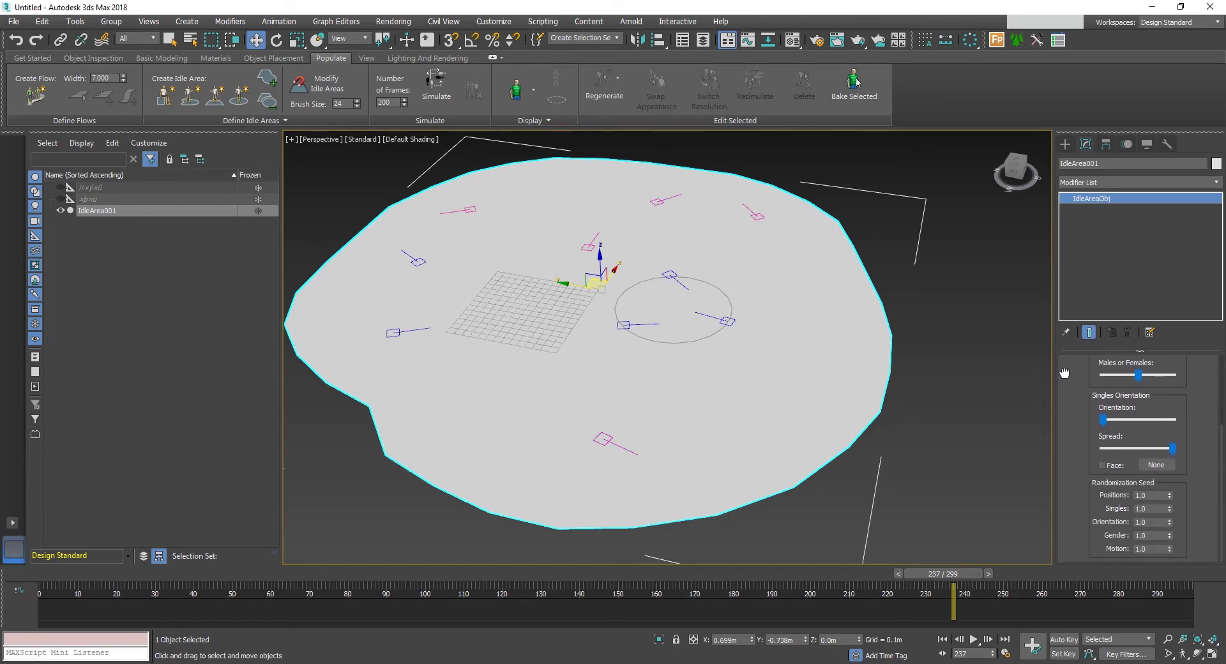
scroll(820, 361, down, 6)
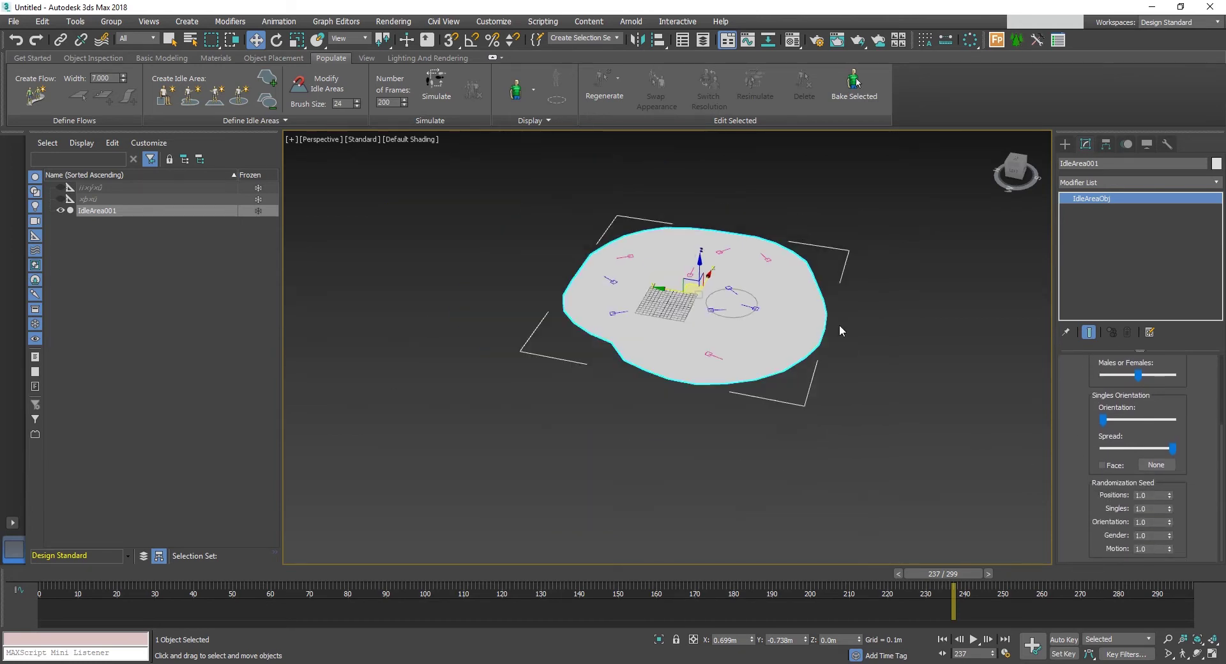
middle_drag(839, 325, 786, 404)
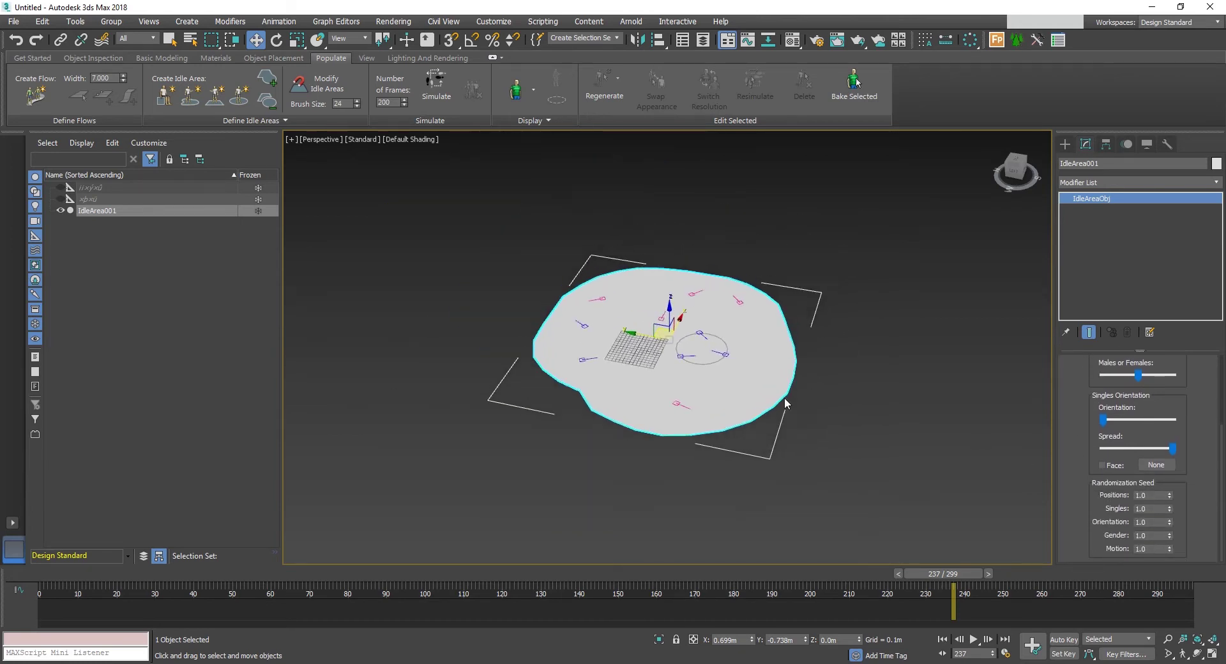
Simulate the denser idle area over 200 frames and play the animation to frame 50
click(436, 89)
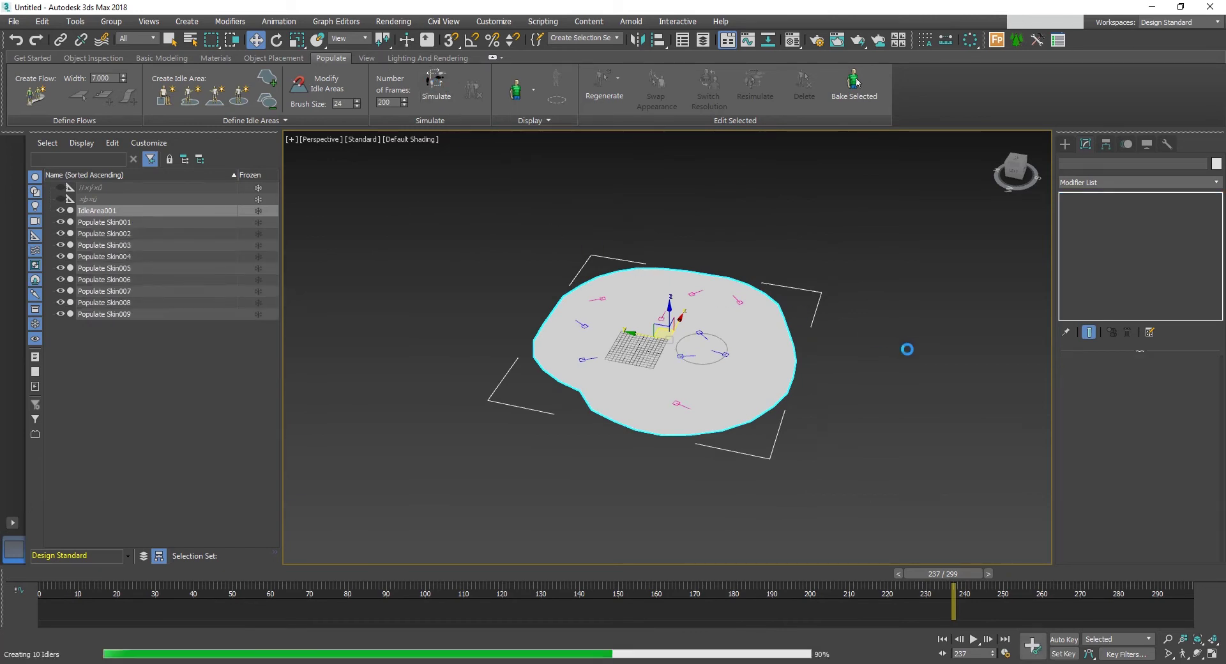
middle_drag(880, 328, 839, 357)
click(843, 318)
key(/)
scroll(784, 319, up, 3)
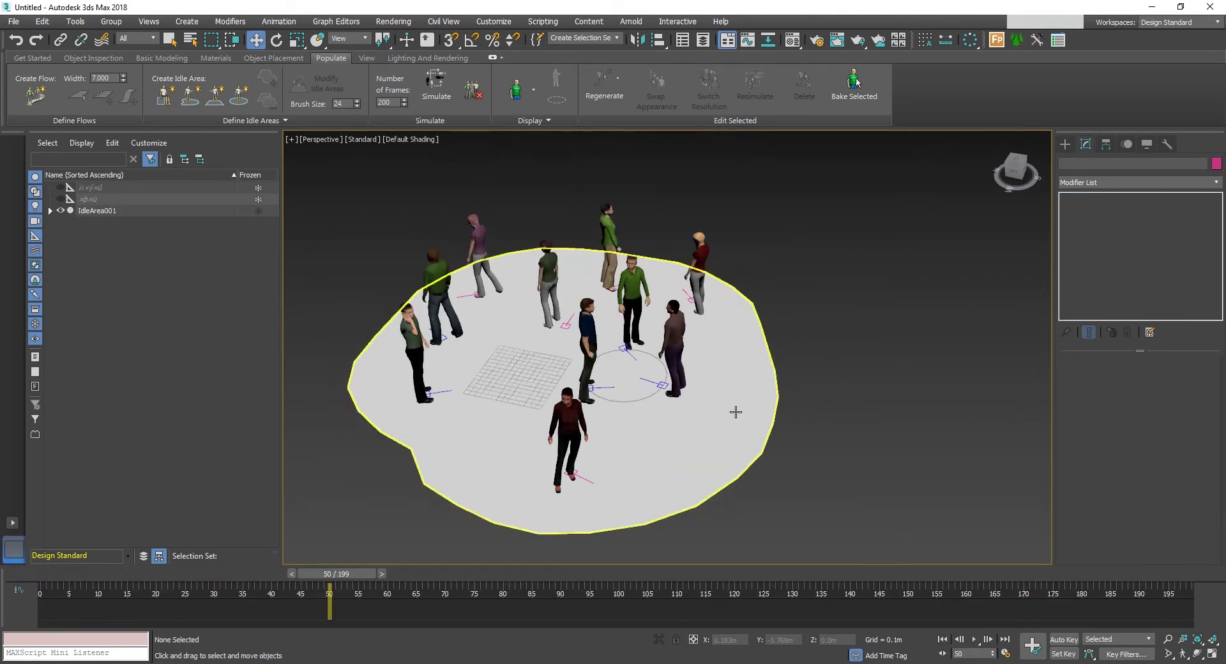
Select all the people standing on the idle area and bake them into independent skinned characters
click(735, 411)
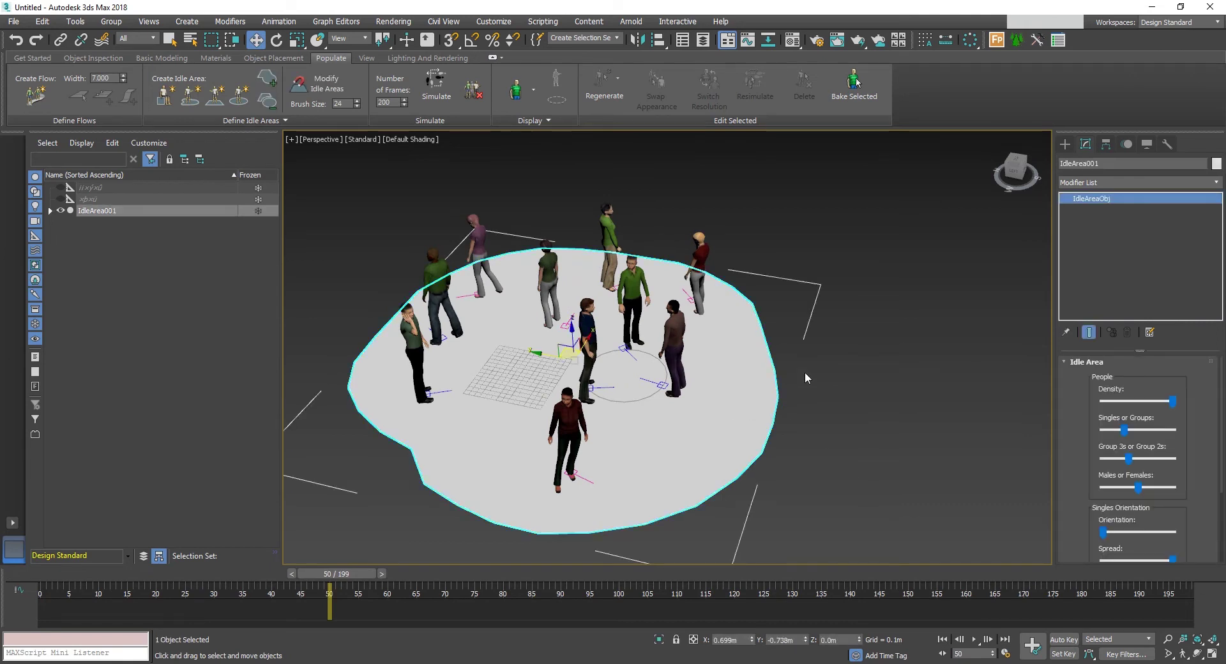
scroll(814, 350, down, 3)
middle_drag(805, 372, 899, 327)
scroll(861, 356, up, 3)
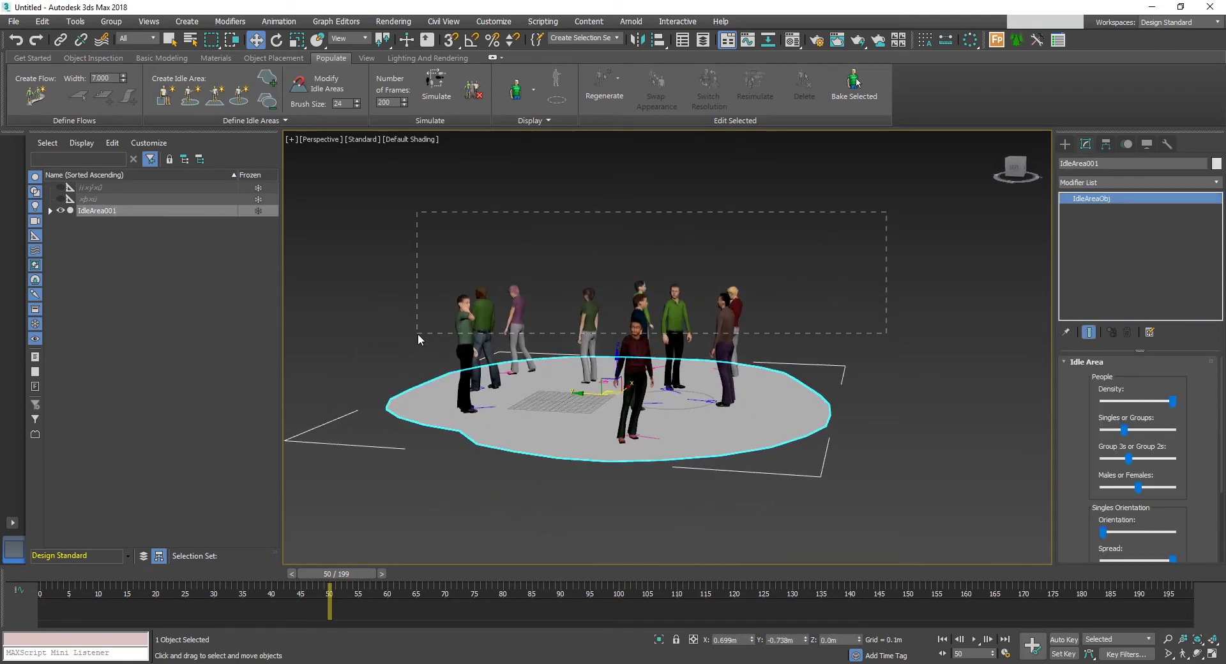
drag(418, 334, 417, 335)
click(854, 83)
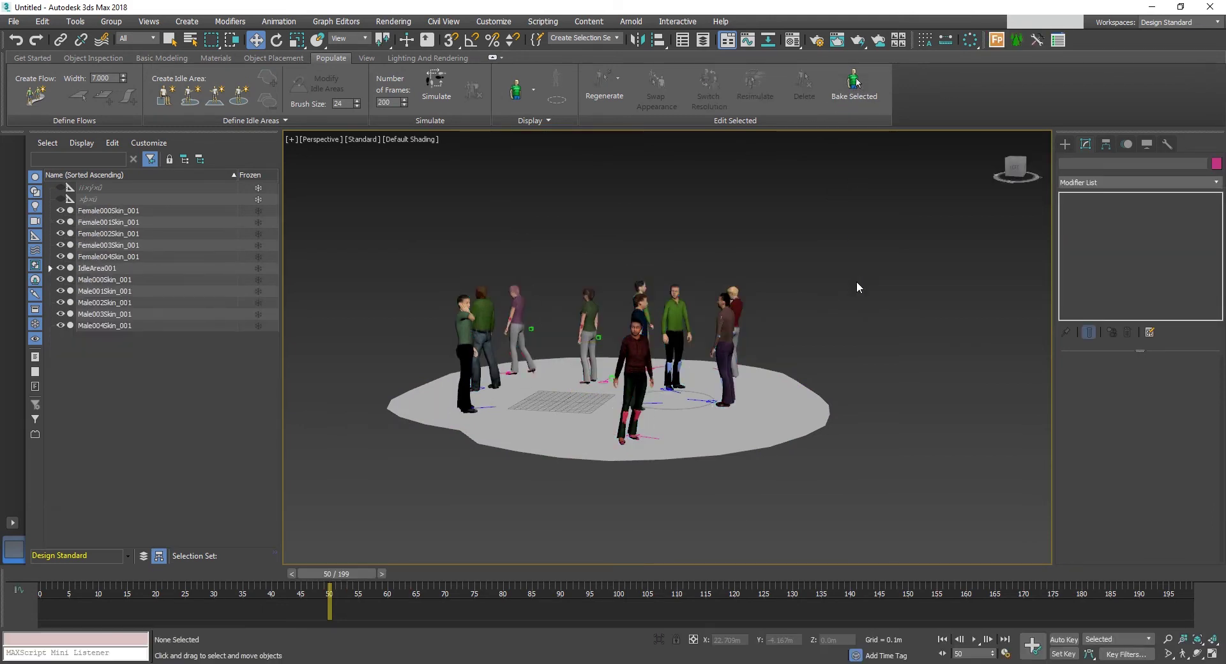
Delete the idle area from beneath the baked people
alt+middle_drag(856, 283, 857, 433)
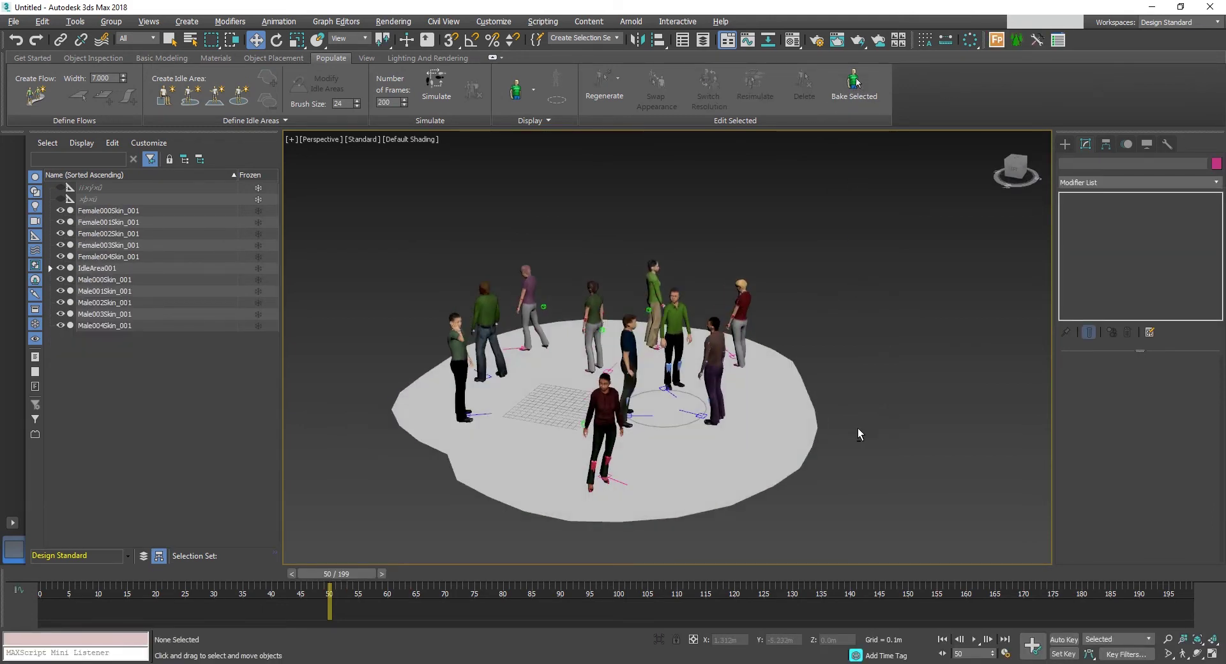
click(753, 459)
key(Delete)
Select the left calf bone of the green-shirted man in the group to inspect his rig and keyframes
scroll(660, 420, up, 8)
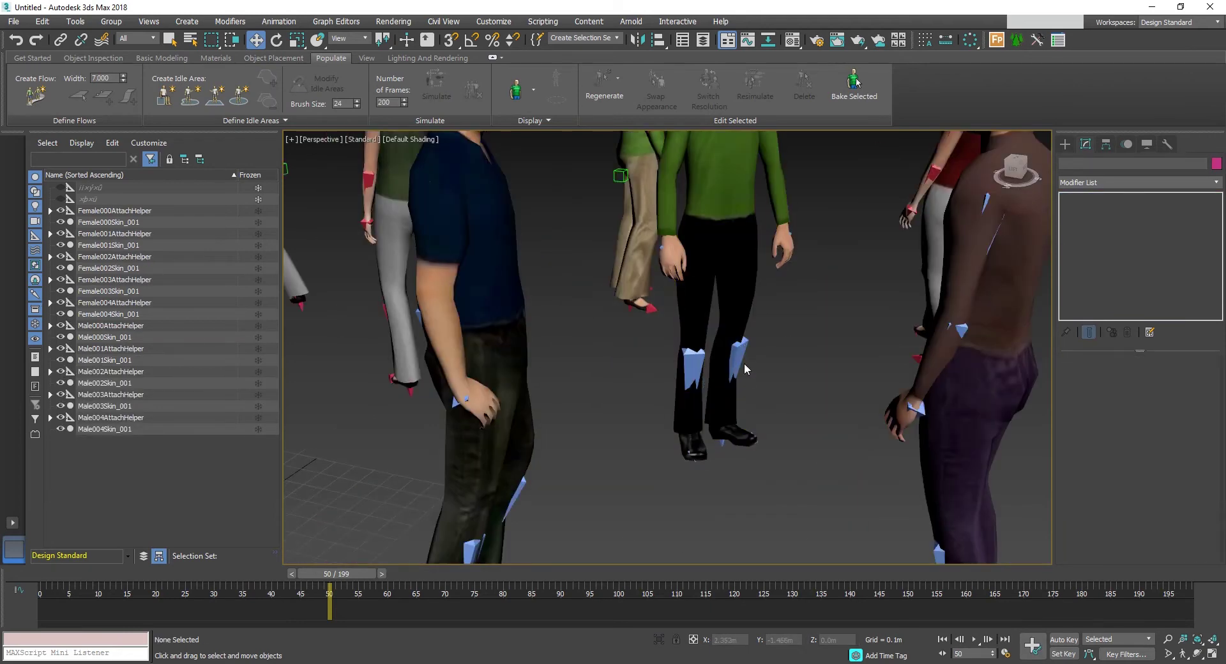
click(745, 369)
scroll(773, 374, down, 6)
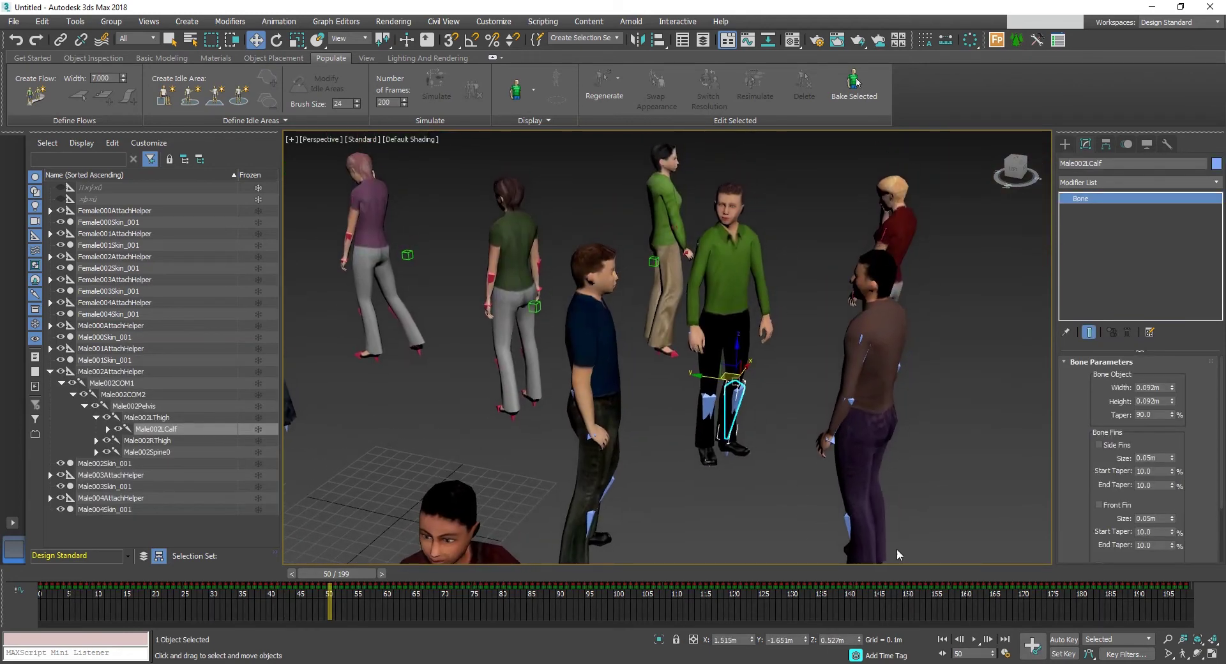
scroll(715, 415, down, 5)
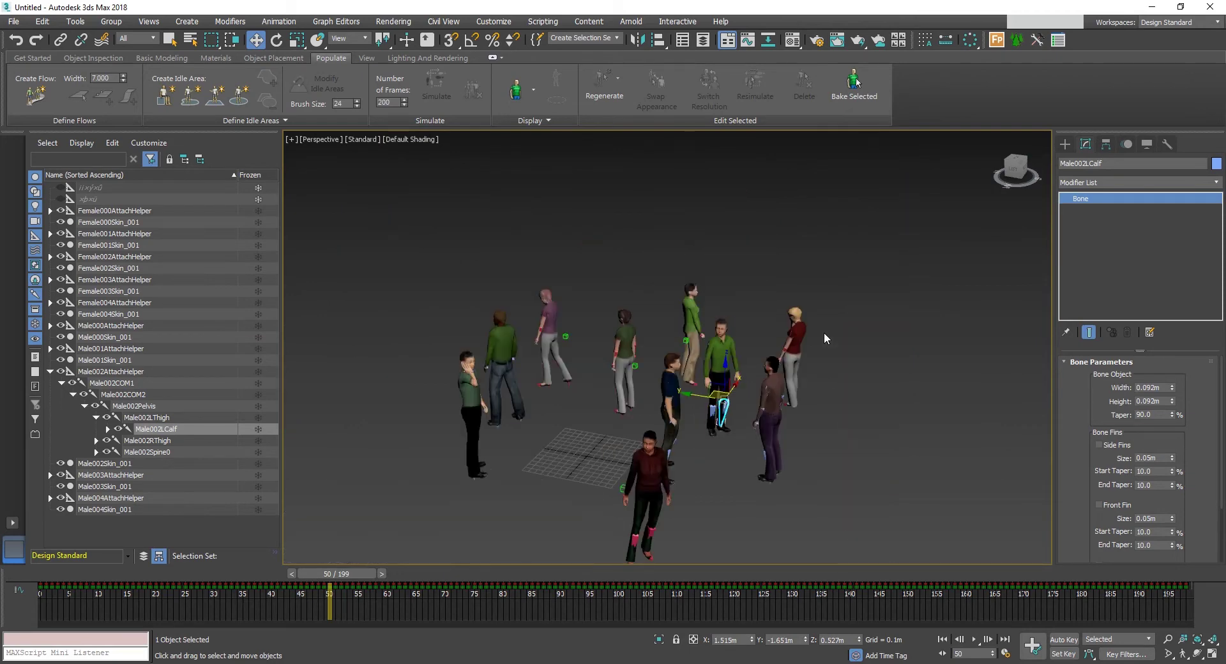
middle_drag(824, 334, 816, 287)
click(854, 273)
Select all baked people with their bones to view their keyframes, deselect them and play the animation
middle_drag(889, 341, 915, 342)
scroll(916, 341, down, 4)
drag(925, 217, 552, 457)
scroll(854, 487, up, 1)
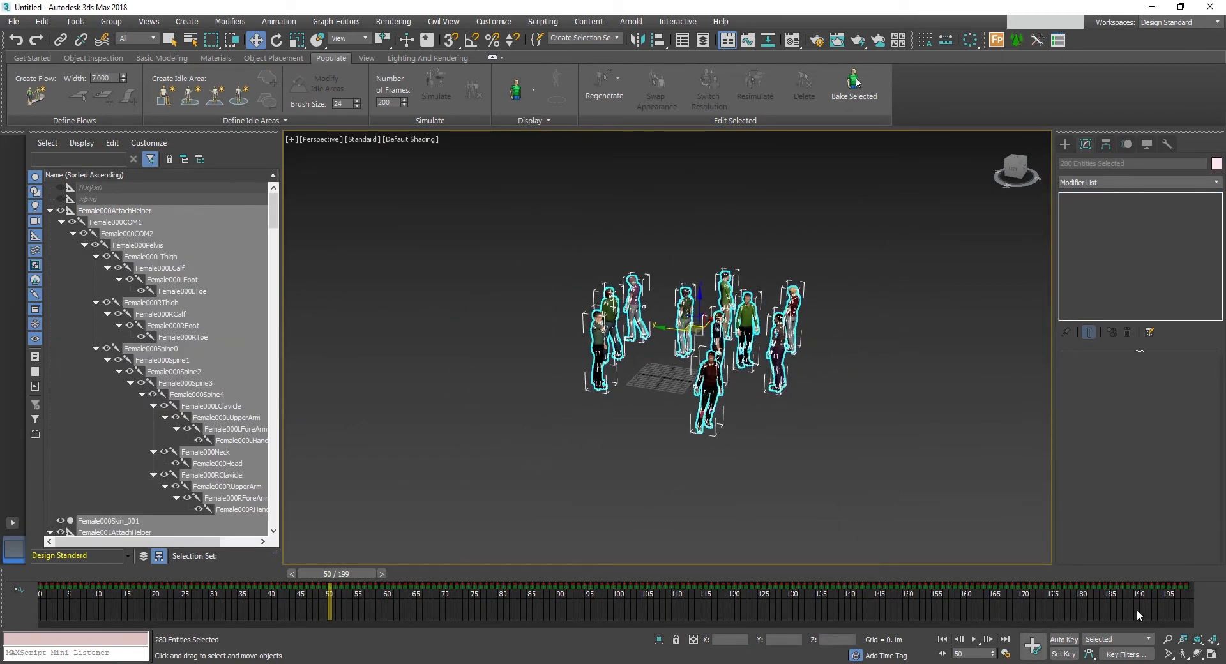
click(853, 454)
middle_drag(870, 419, 826, 421)
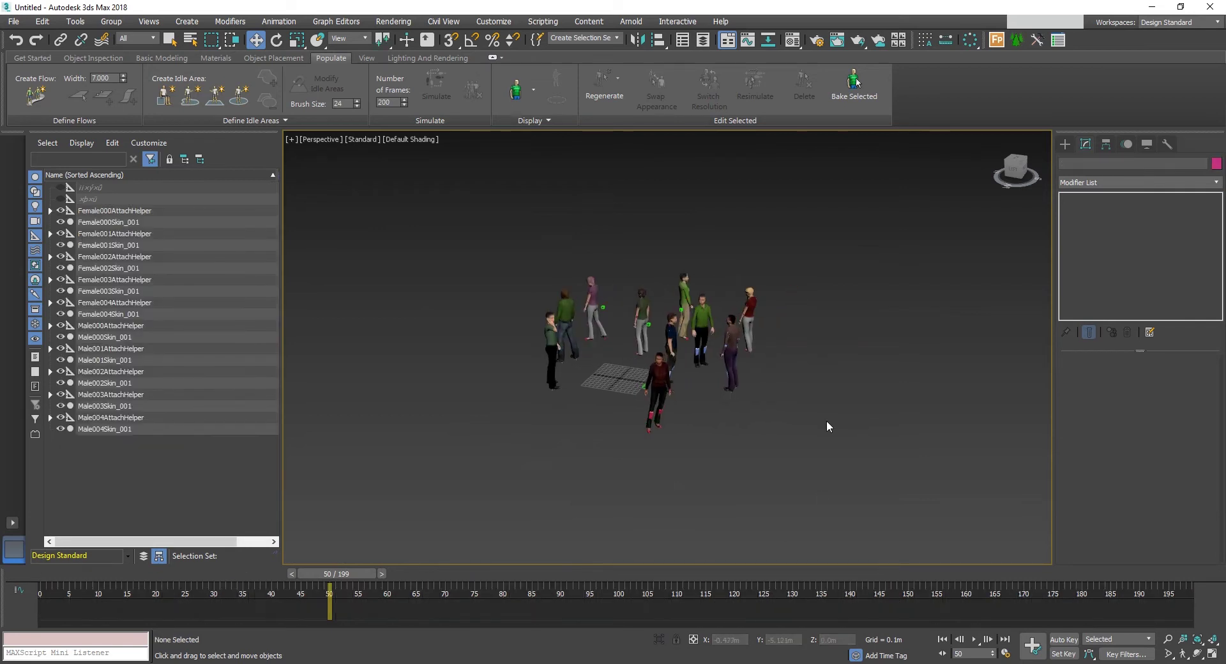
key(slash)
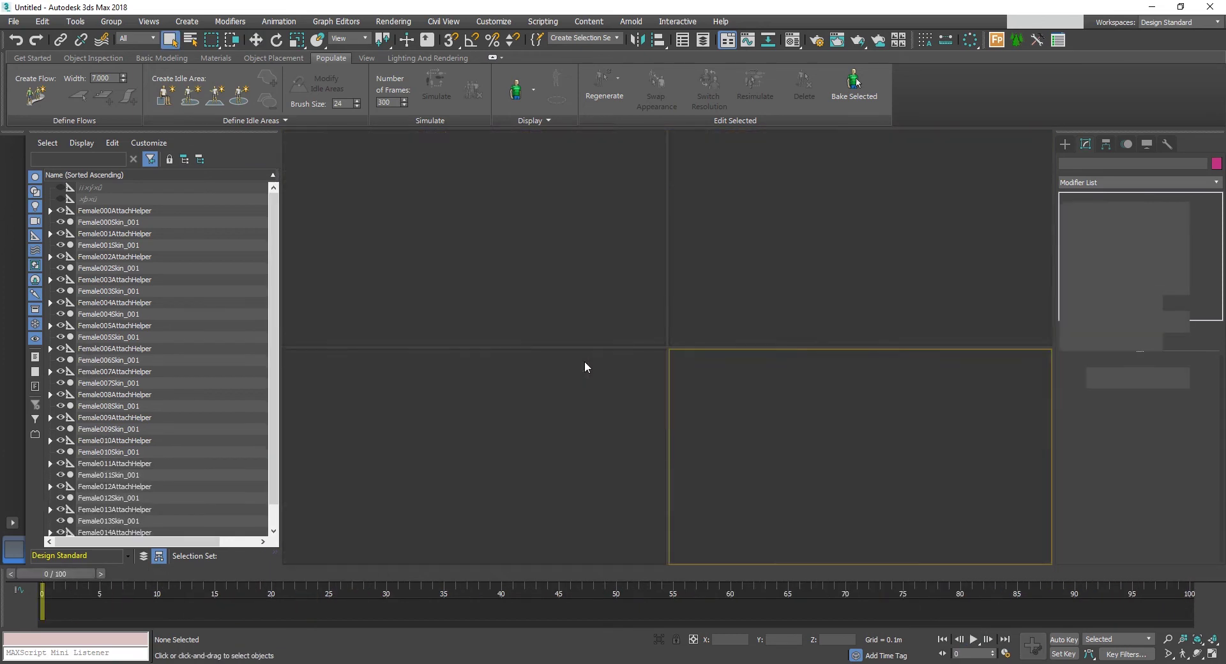
Draw a long winding flow path of width 7.000 with multiple segments in the Top view, starting near the origin
click(36, 96)
scroll(438, 249, down, 10)
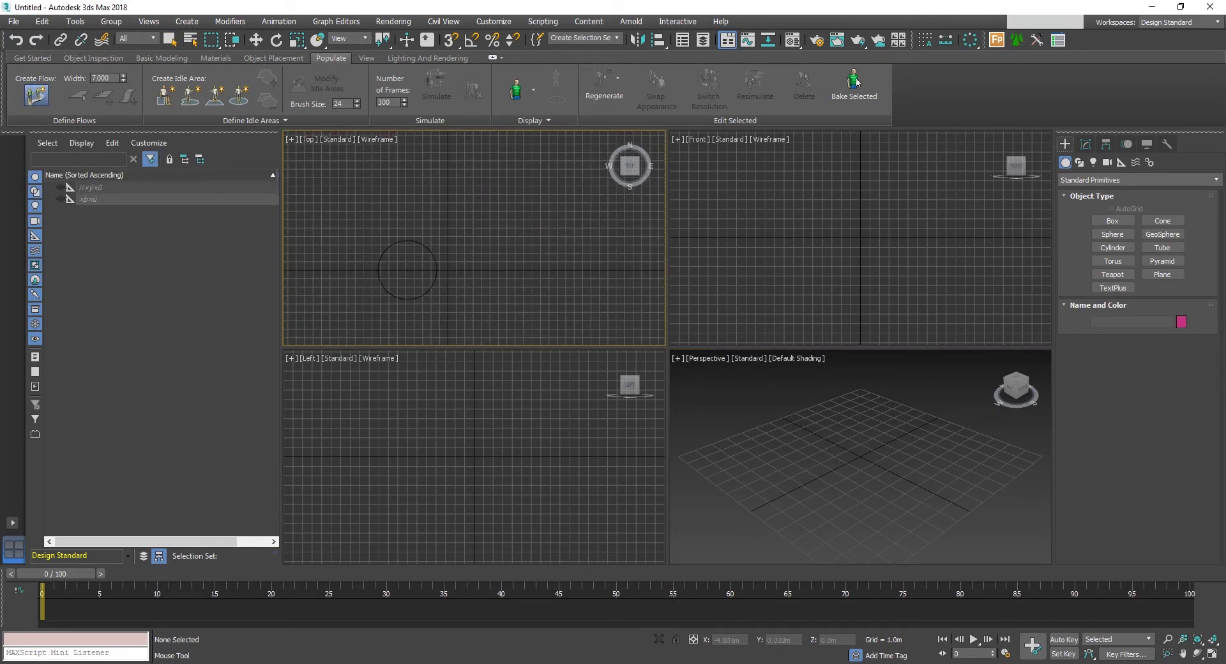
click(408, 271)
scroll(425, 233, down, 2)
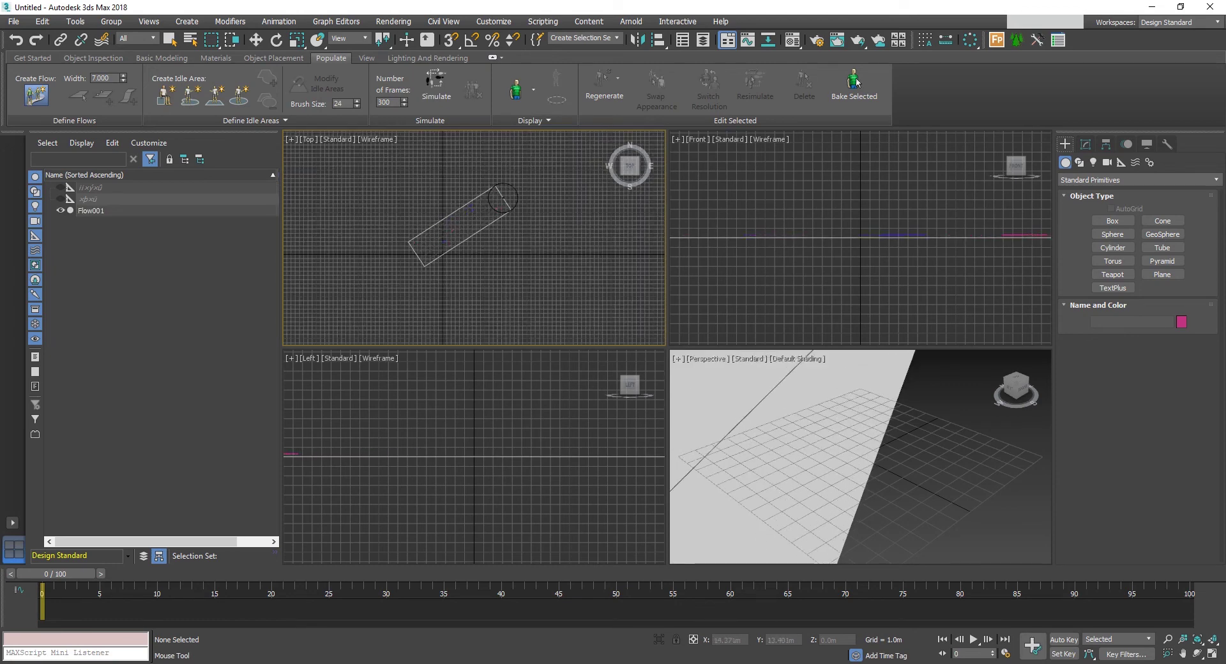
scroll(543, 208, down, 5)
click(533, 200)
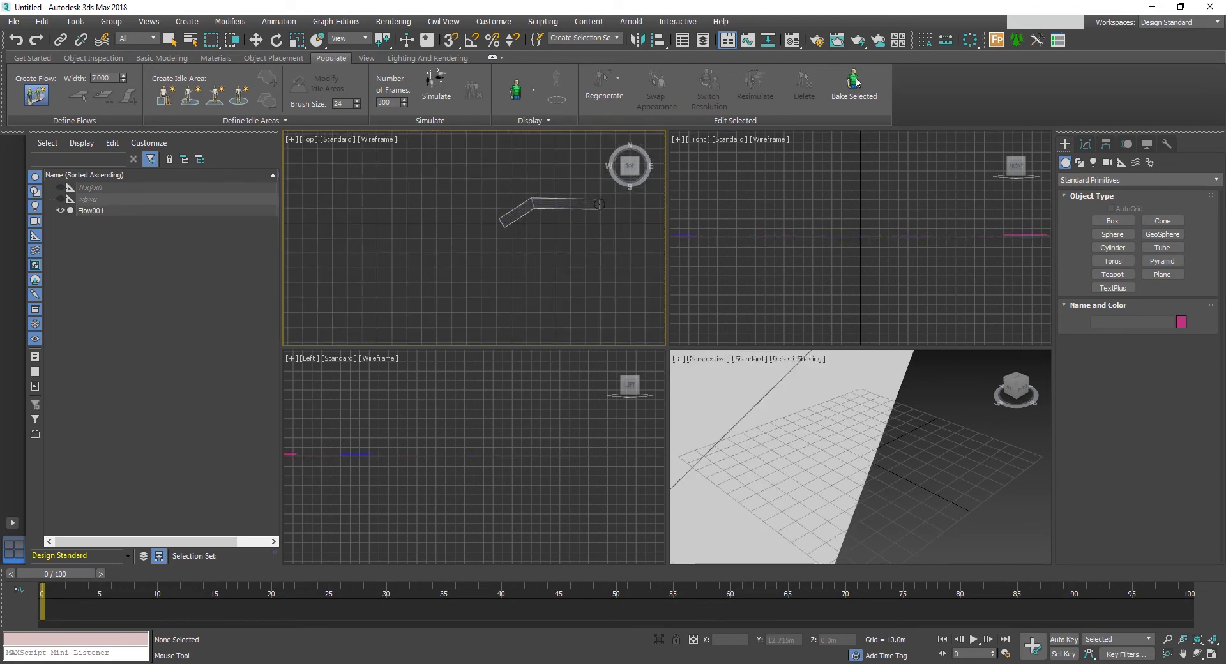
click(650, 247)
scroll(650, 247, down, 2)
middle_drag(650, 249, 474, 270)
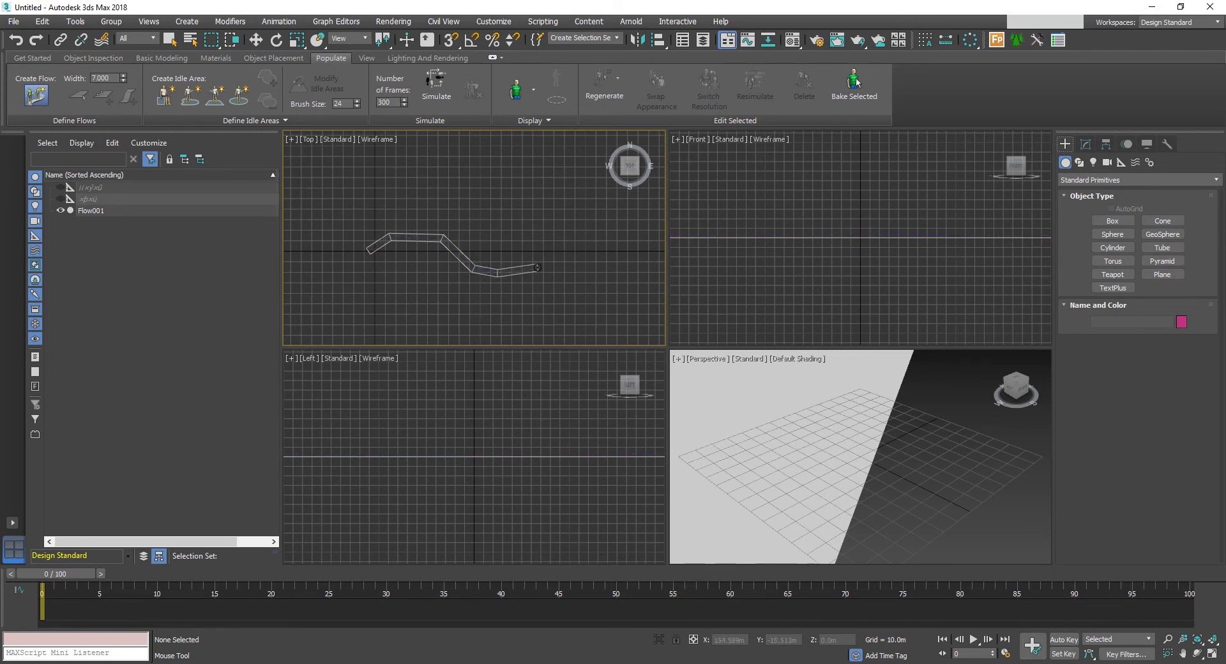
right_click(620, 234)
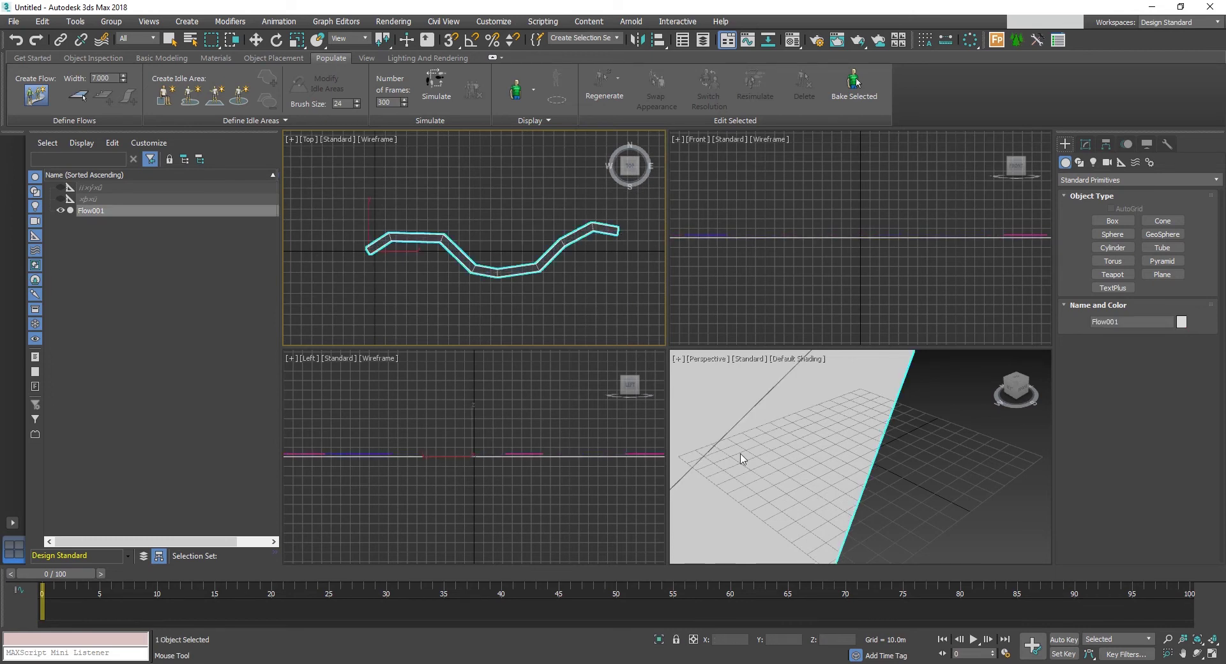
Frame the winding flow in a maximized Perspective view and simulate its pedestrians over 300 frames
scroll(916, 474, down, 2)
key(alt+w)
key(z)
scroll(894, 460, up, 10)
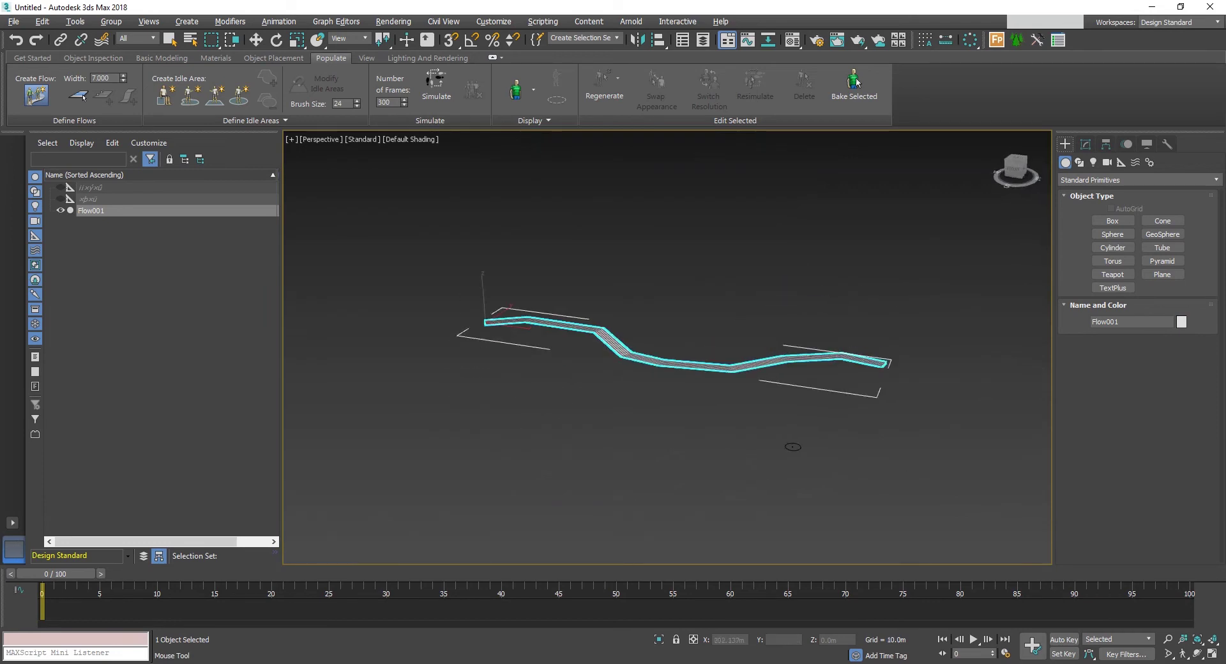
alt+middle_drag(666, 298, 732, 332)
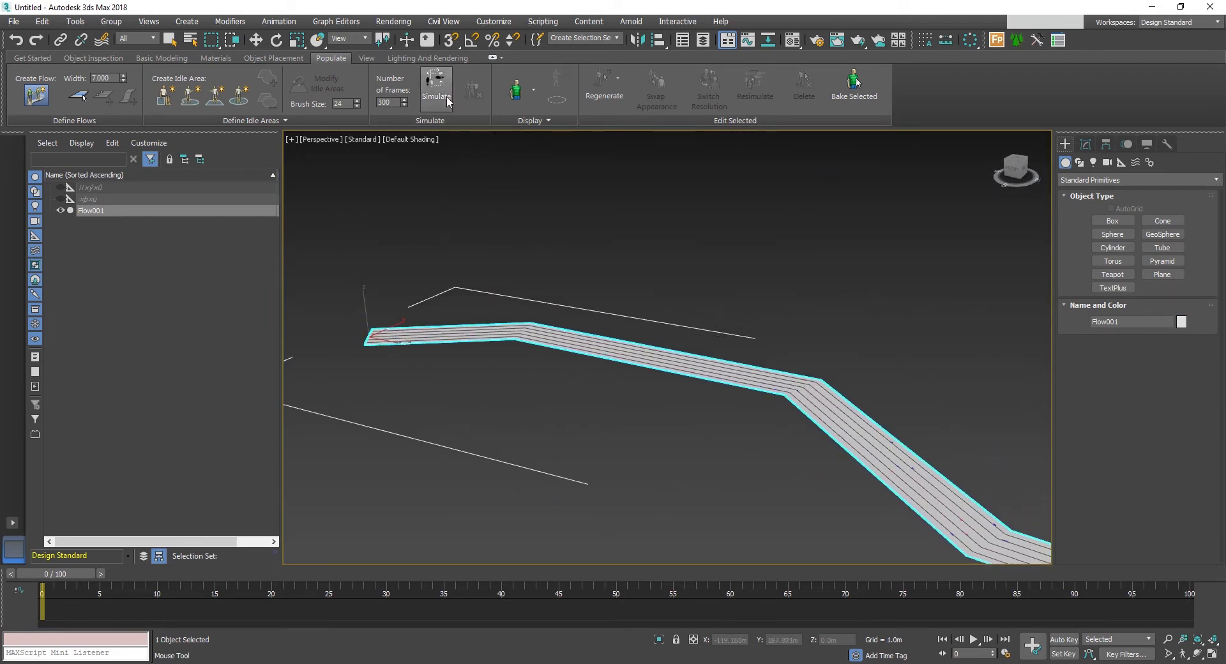
click(447, 99)
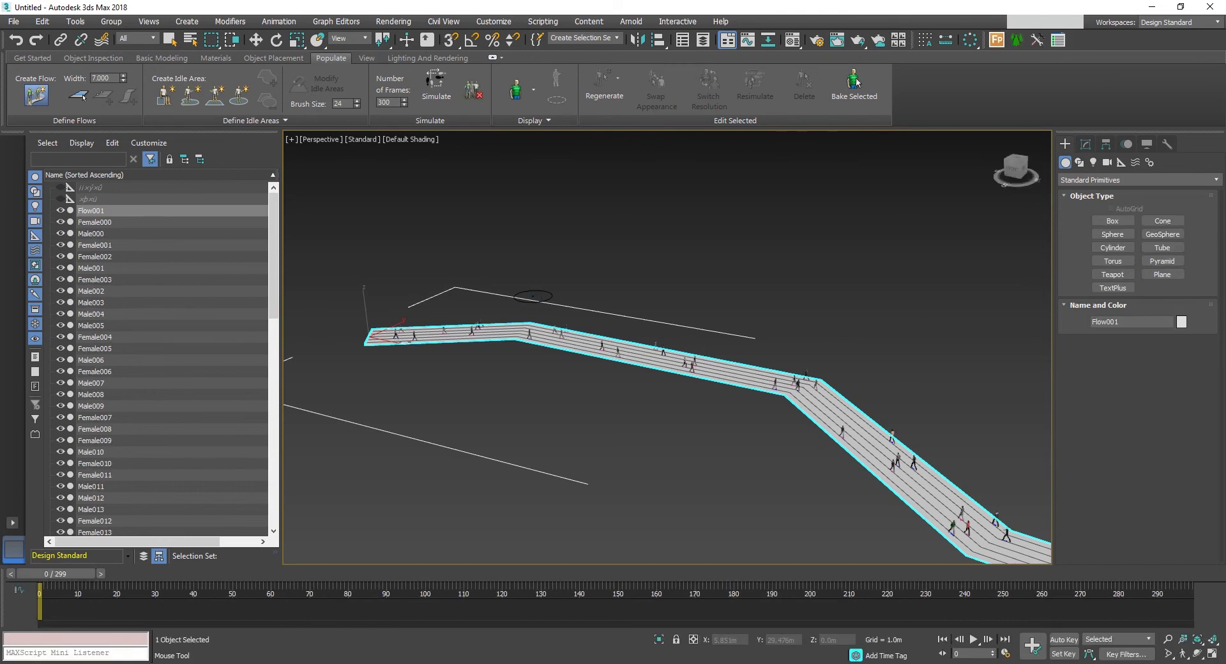
Play the simulation to view the walkers near the flow's start up close, ending flow creation and deselecting the flow
middle_drag(766, 512, 705, 453)
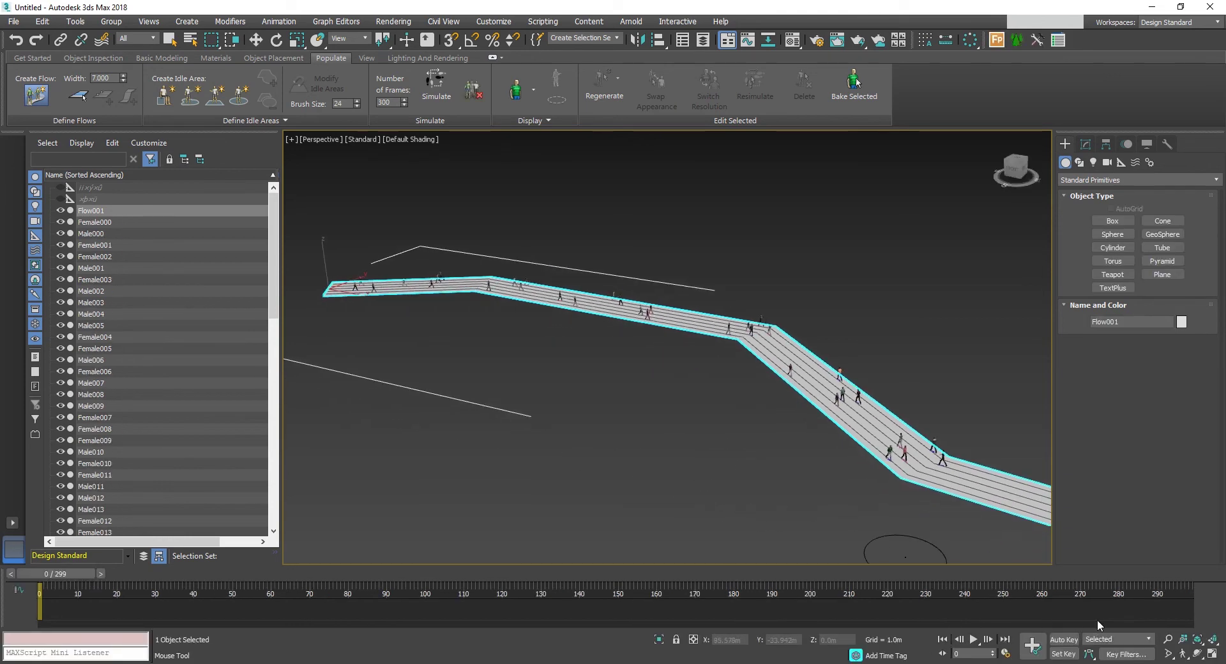
scroll(702, 431, up, 2)
key(/)
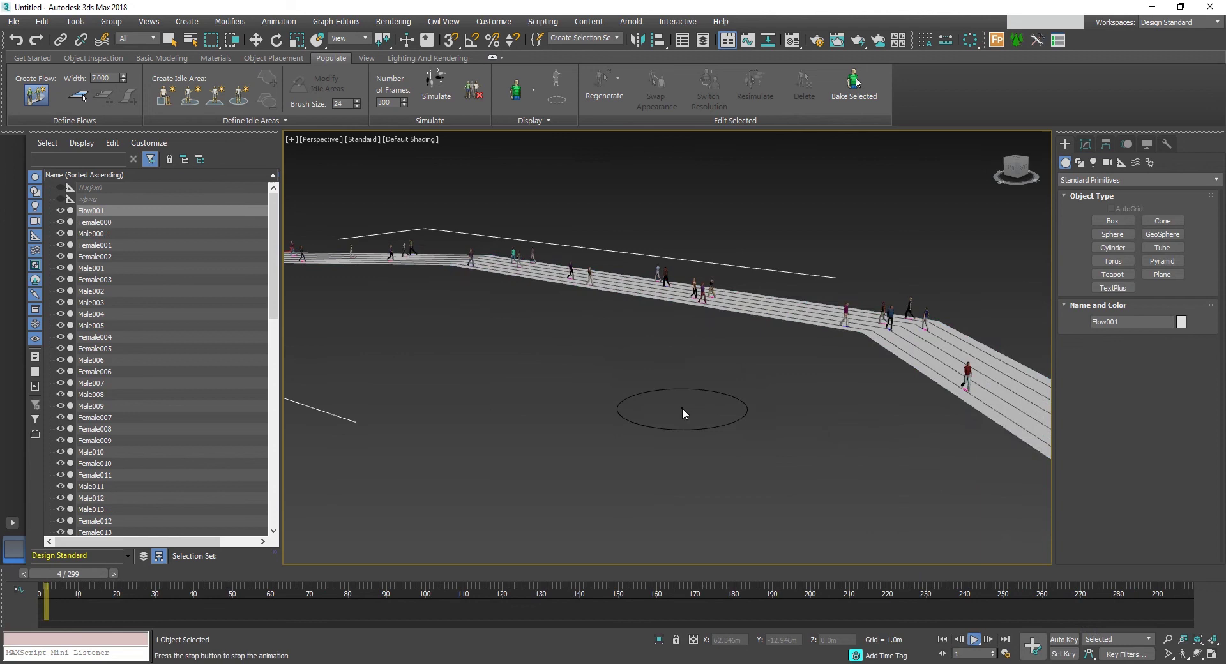
middle_drag(592, 383, 678, 452)
scroll(528, 392, up, 5)
middle_drag(528, 393, 733, 462)
scroll(756, 464, down, 3)
right_click(733, 460)
click(711, 216)
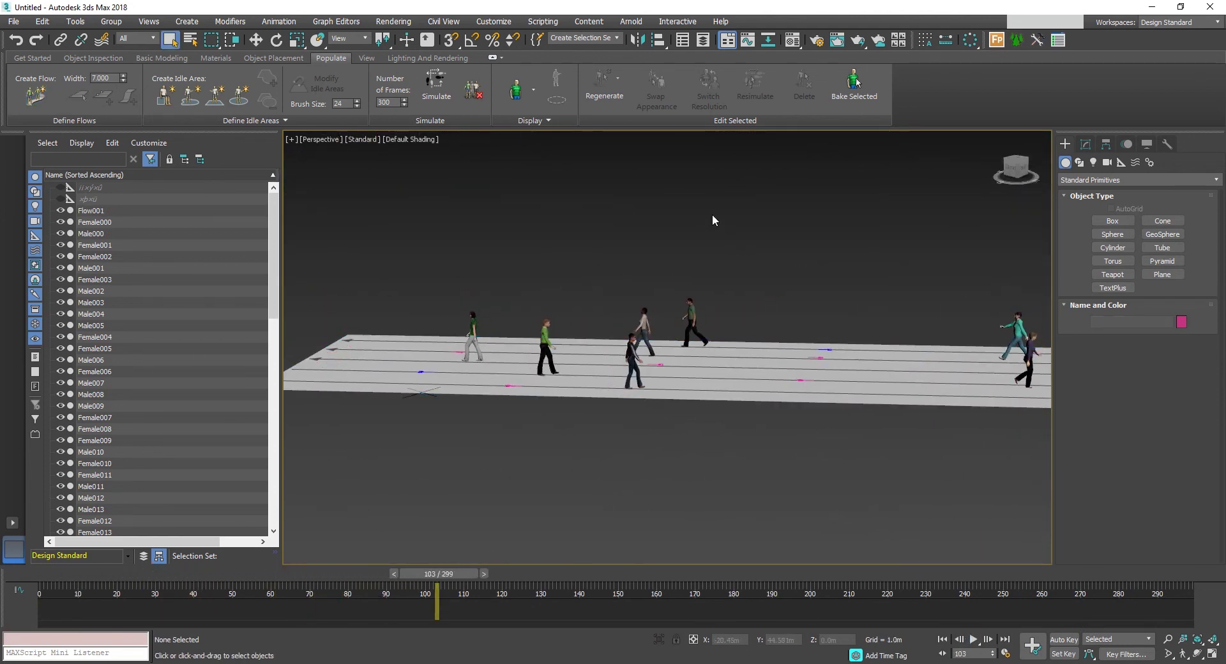
Replay the crowd animation and follow the walkers along the flow's bends towards its far end
key(/)
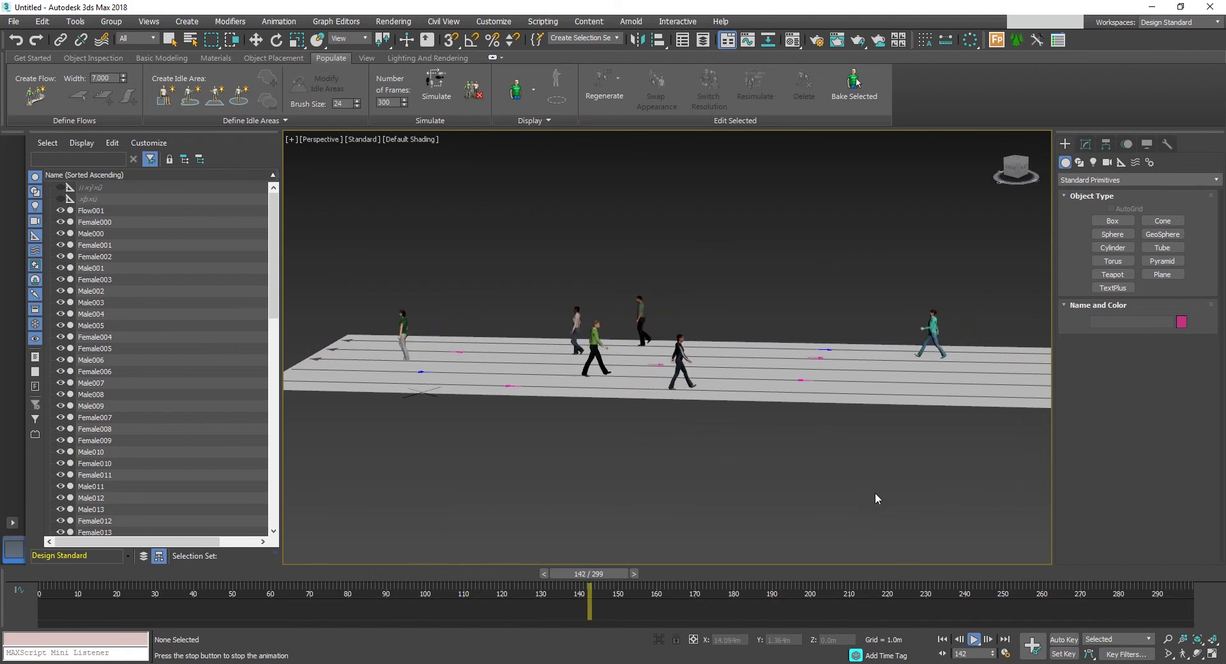
middle_drag(875, 493, 730, 480)
middle_drag(860, 500, 735, 473)
scroll(735, 473, down, 3)
middle_drag(857, 505, 645, 448)
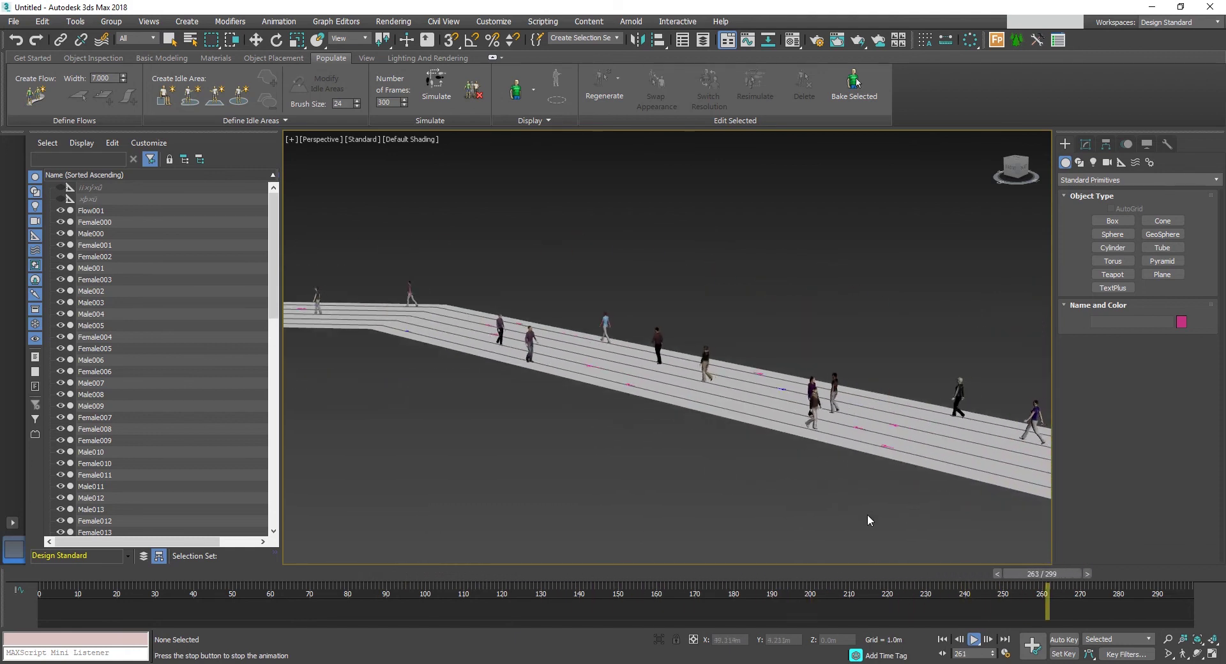
scroll(864, 515, down, 3)
middle_drag(863, 514, 620, 393)
middle_drag(787, 495, 625, 394)
scroll(656, 441, down, 4)
Examine the moving crowd from a low angle along the flow and from an overview above it, and stop playback
alt+middle_drag(766, 483, 680, 462)
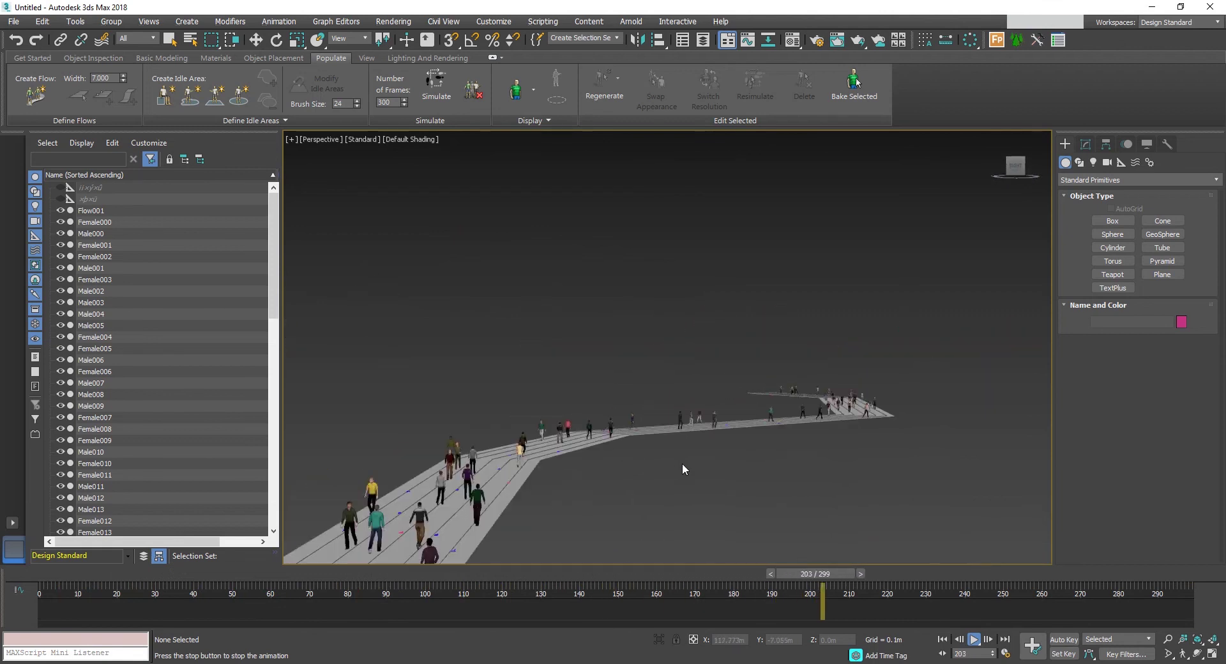
middle_drag(833, 485, 838, 483)
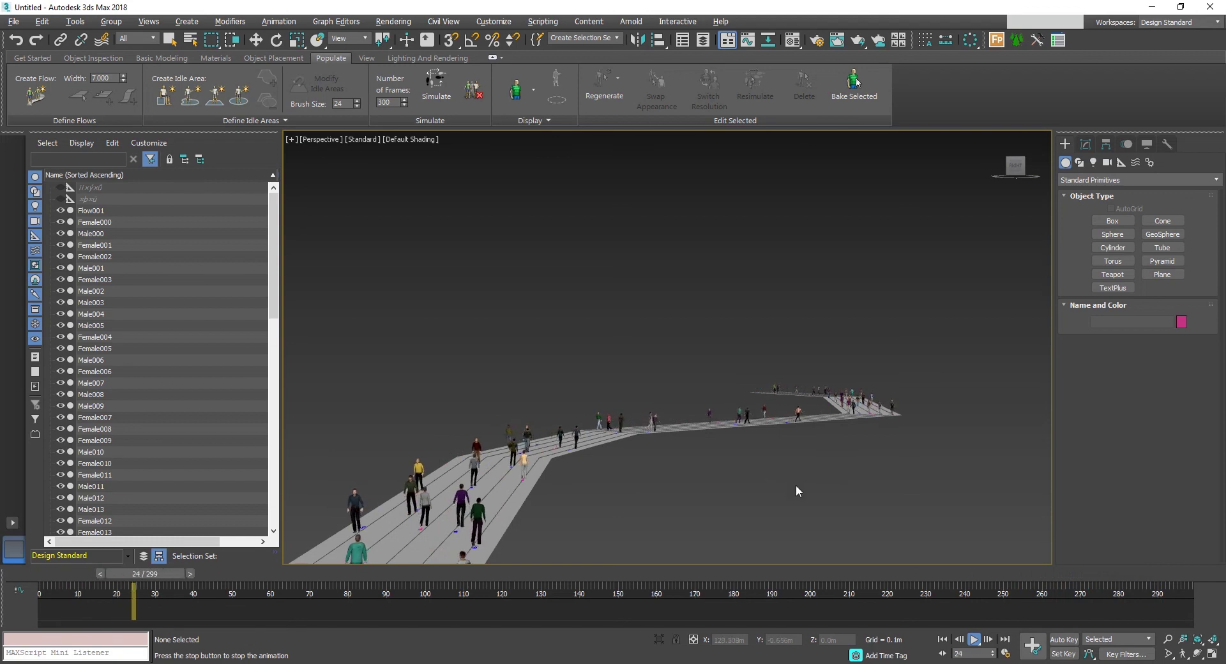
alt+middle_drag(795, 485, 886, 494)
middle_drag(715, 524, 724, 484)
scroll(714, 498, down, 4)
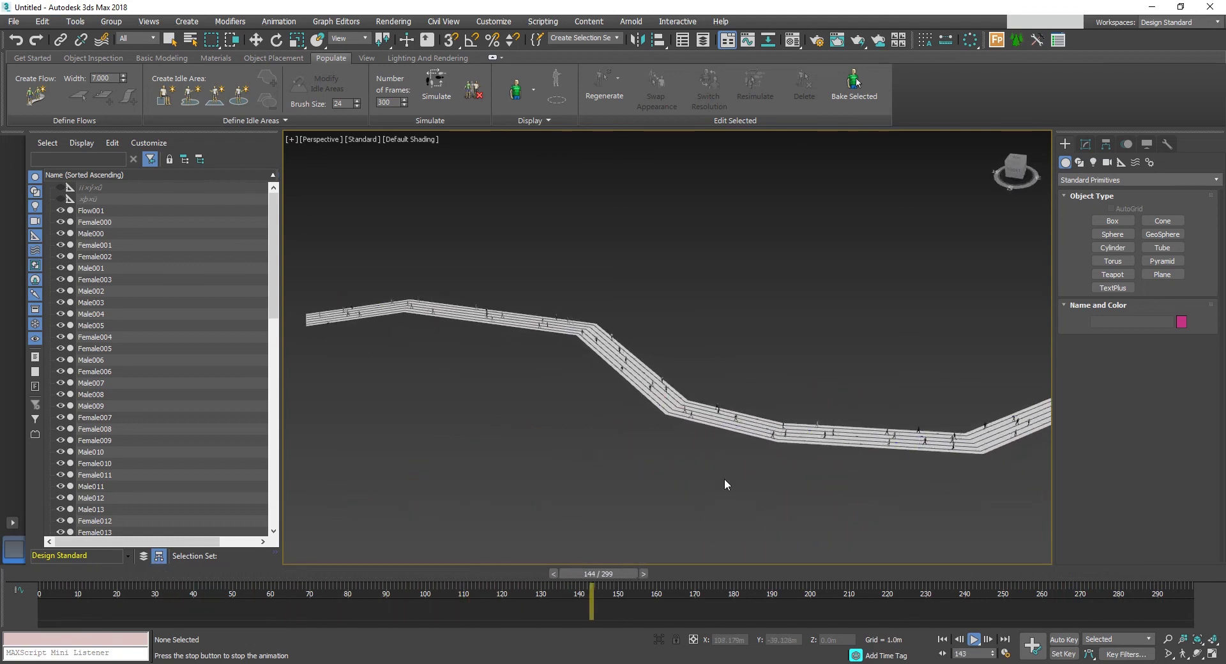
key(slash)
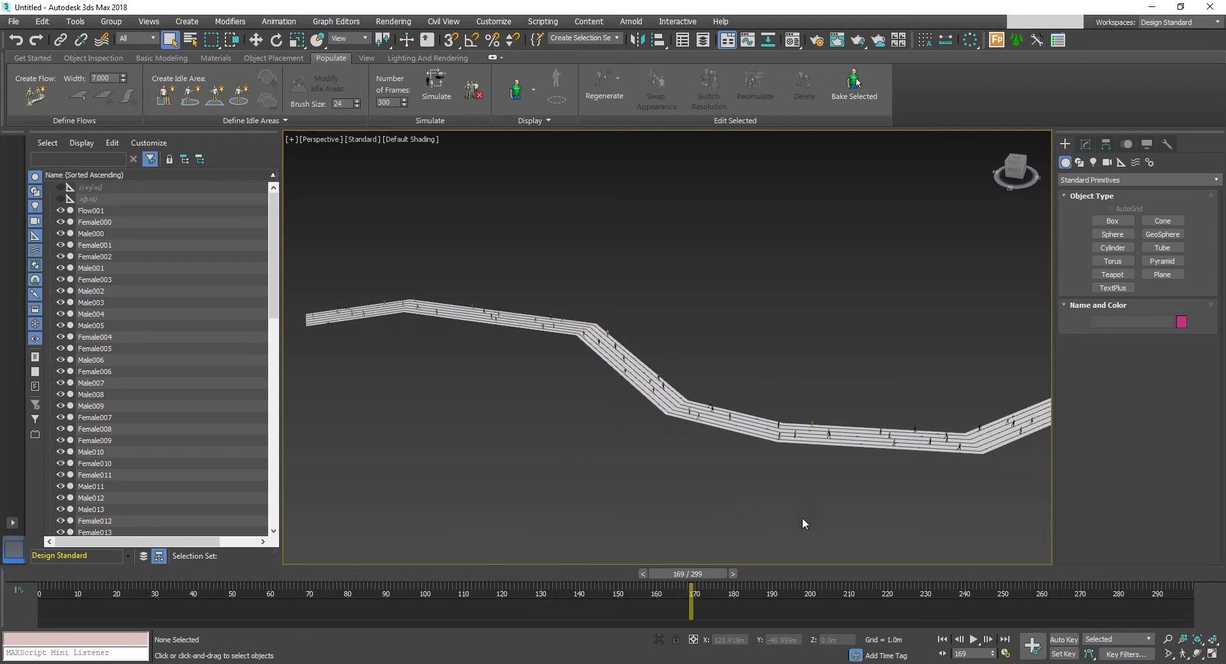